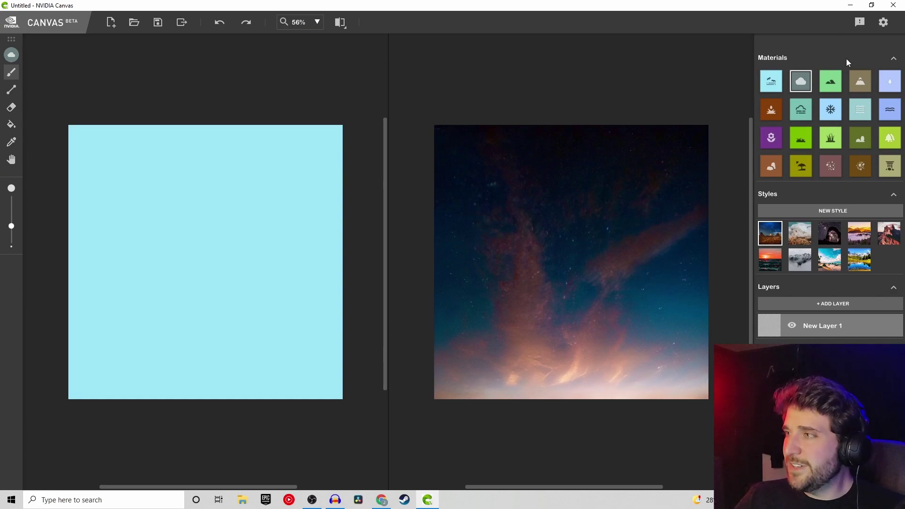
Paint several short cloud strokes across the middle of the empty sky using the first night-sky style
left_click(777, 240)
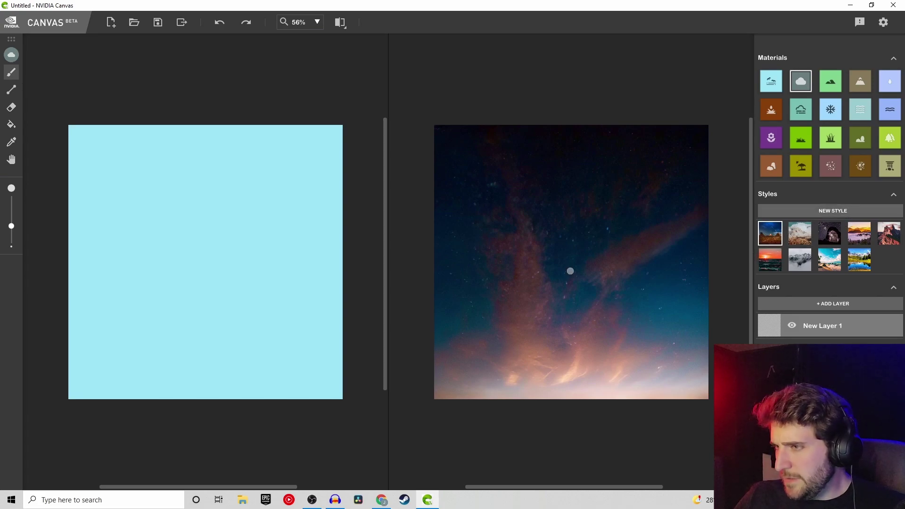
mouse_move(558, 247)
left_mouse_down()
mouse_move(564, 293)
mouse_move(609, 306)
mouse_move(681, 306)
left_mouse_up()
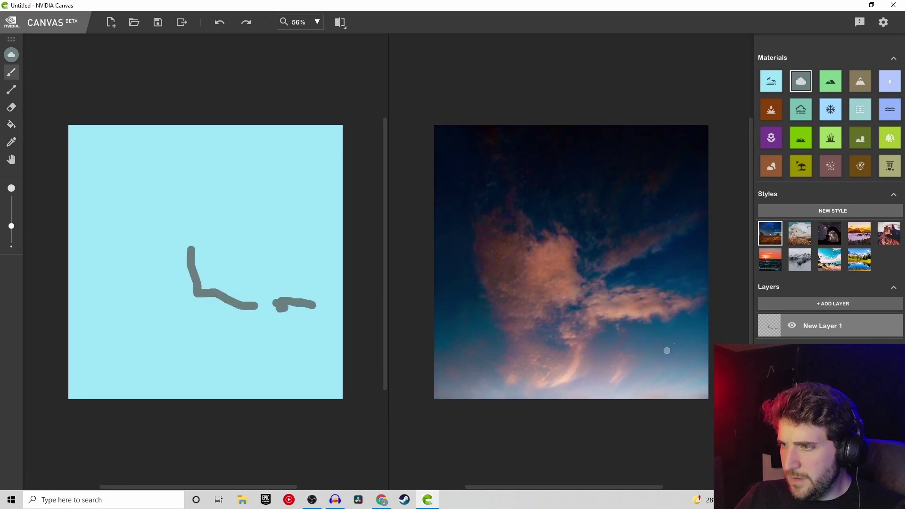
left_click_drag(521, 291, 473, 287)
left_click(503, 257)
left_click_drag(541, 271, 561, 269)
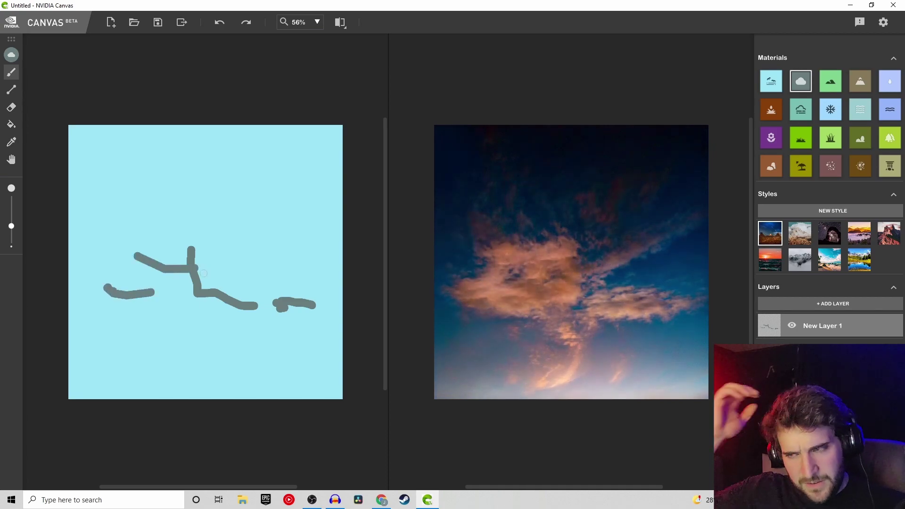
left_click_drag(249, 262, 267, 258)
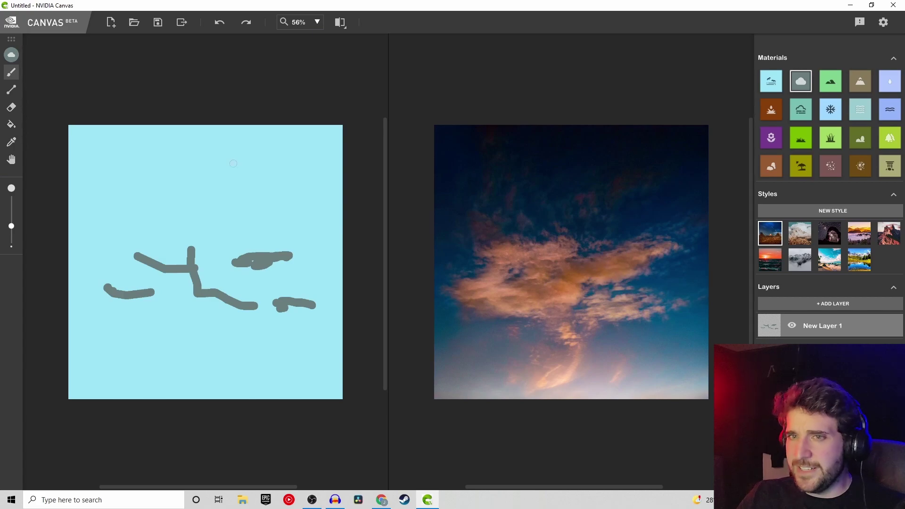
Switch to the second style and erase all the cloud strokes from the canvas
left_click(802, 234)
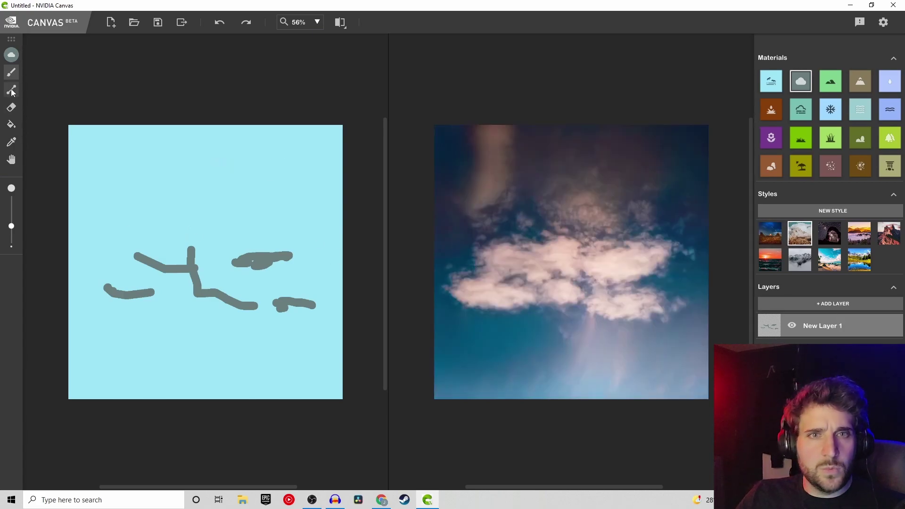
left_click(11, 108)
mouse_move(188, 281)
left_mouse_down()
mouse_move(107, 294)
mouse_move(291, 336)
mouse_move(137, 254)
mouse_move(238, 269)
mouse_move(133, 284)
mouse_move(227, 286)
left_mouse_up()
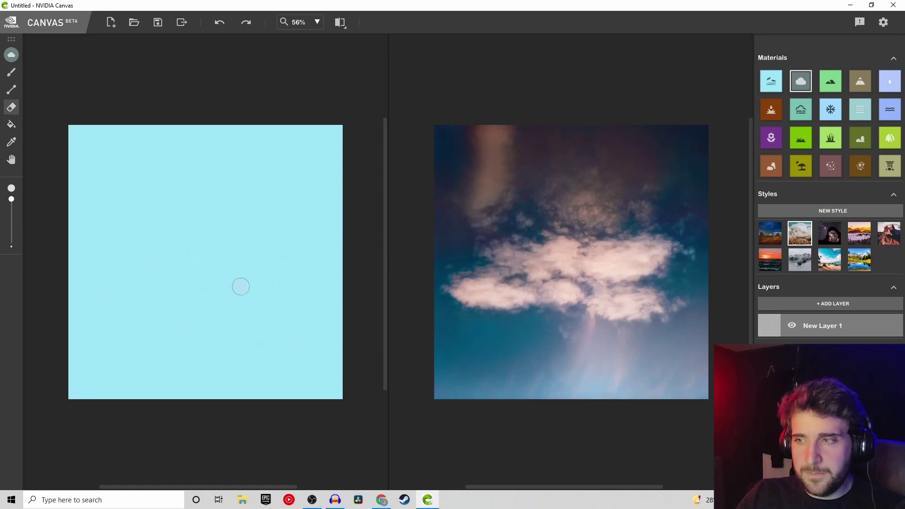
Apply the mountain lake style and paint broad bands of cloud across the upper part of the sky
left_click(860, 259)
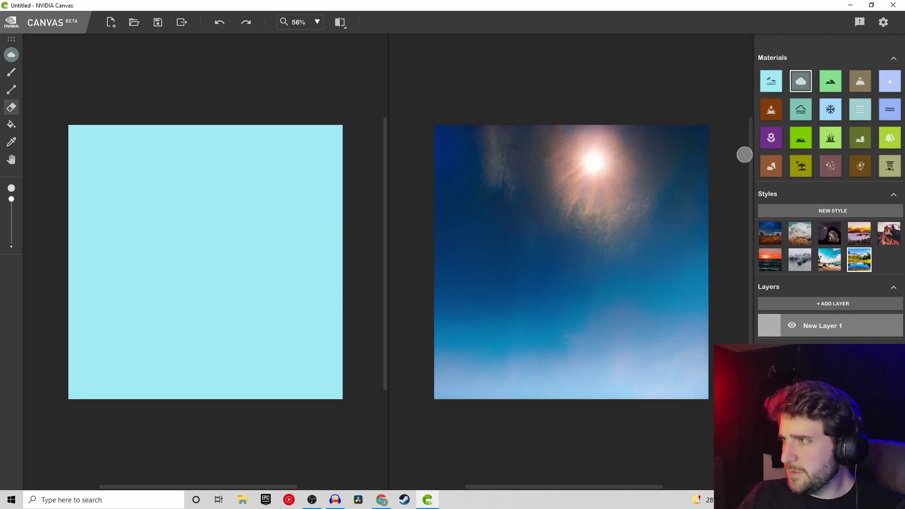
left_click(772, 81)
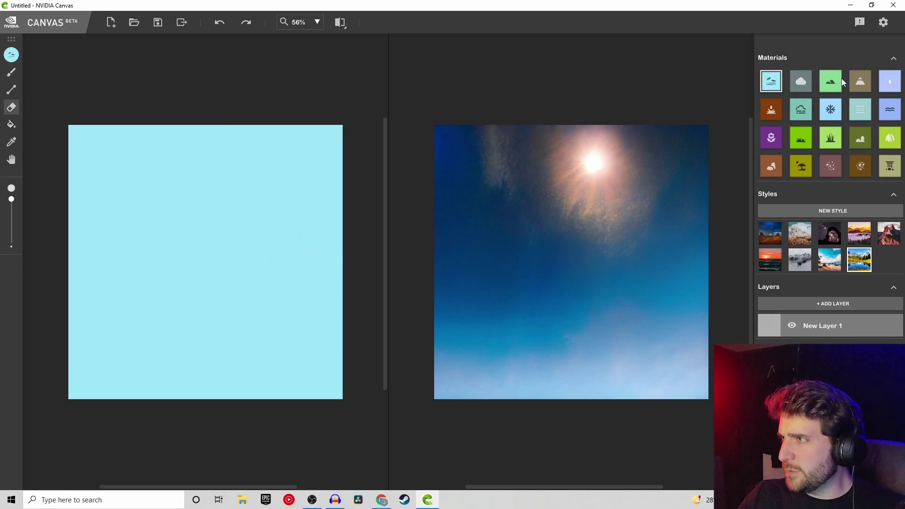
left_click(803, 83)
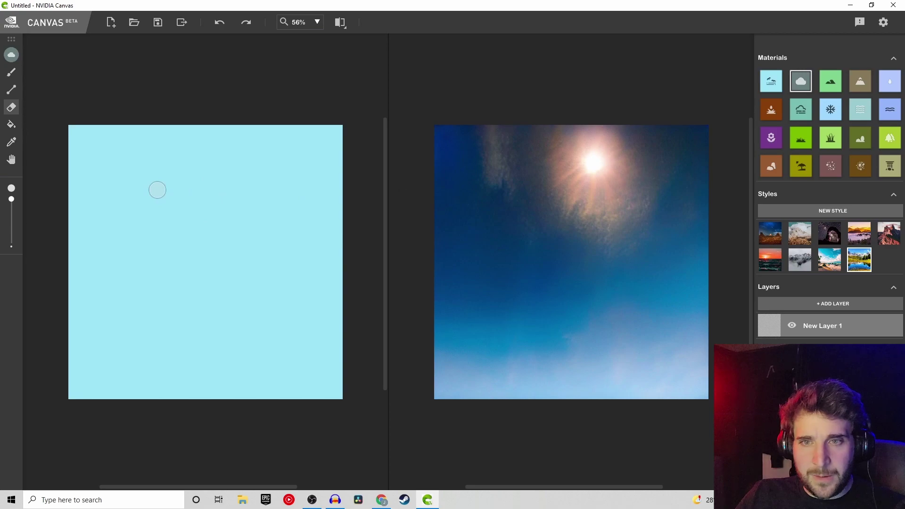
left_click(11, 72)
mouse_move(196, 207)
left_mouse_down()
mouse_move(246, 211)
mouse_move(228, 210)
mouse_move(311, 187)
mouse_move(274, 177)
mouse_move(345, 163)
mouse_move(211, 230)
mouse_move(80, 209)
mouse_move(98, 174)
mouse_move(169, 143)
mouse_move(288, 183)
left_mouse_up()
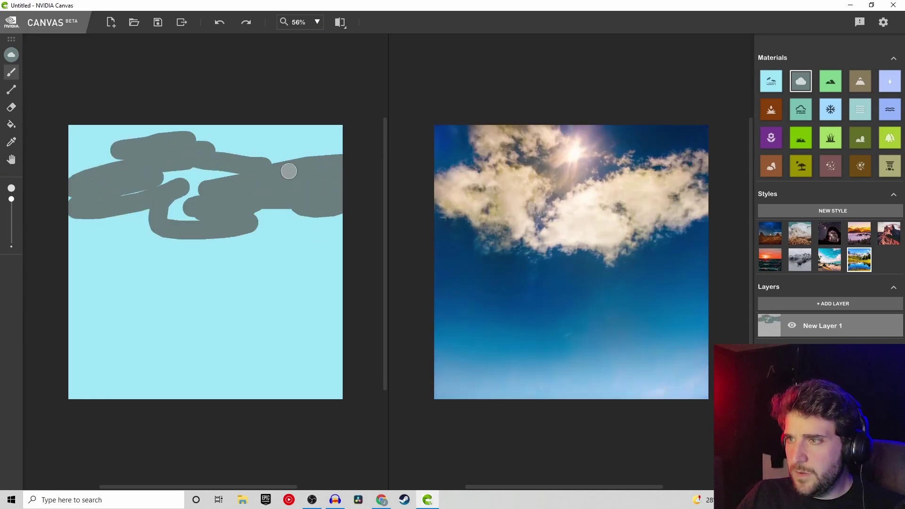
Fill the remaining gaps in the upper sky with cloud and scatter small cloud patches below it
left_click_drag(333, 213, 347, 254)
left_click_drag(226, 289, 246, 278)
left_click(286, 288)
left_click(140, 281)
left_click(98, 257)
left_click(180, 262)
left_click(269, 246)
left_click(305, 271)
mouse_move(272, 146)
left_mouse_down()
mouse_move(228, 127)
mouse_move(217, 134)
mouse_move(283, 148)
mouse_move(306, 134)
mouse_move(234, 141)
mouse_move(182, 173)
mouse_move(112, 176)
mouse_move(275, 151)
mouse_move(189, 207)
left_mouse_up()
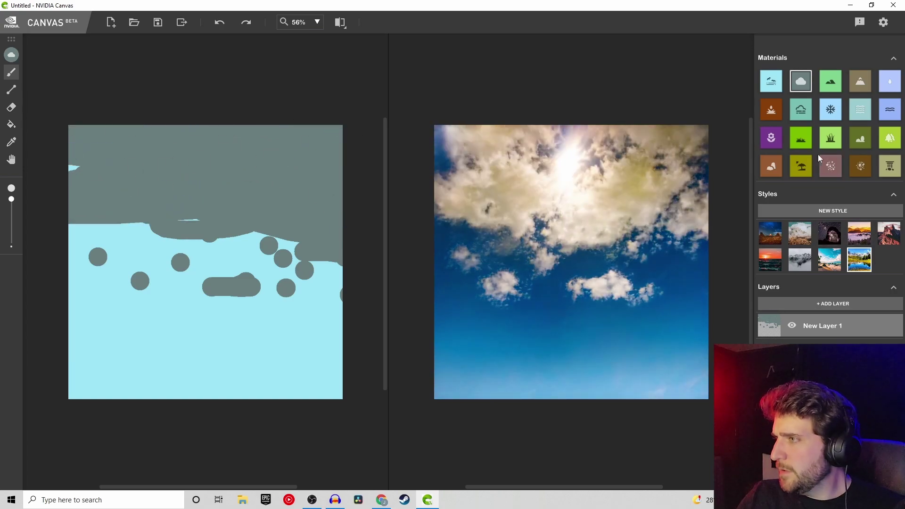
Paint a landmass across the lower part of the canvas with the brown dirt material
left_click(772, 110)
mouse_move(231, 295)
left_mouse_down()
mouse_move(255, 309)
mouse_move(71, 325)
left_mouse_up()
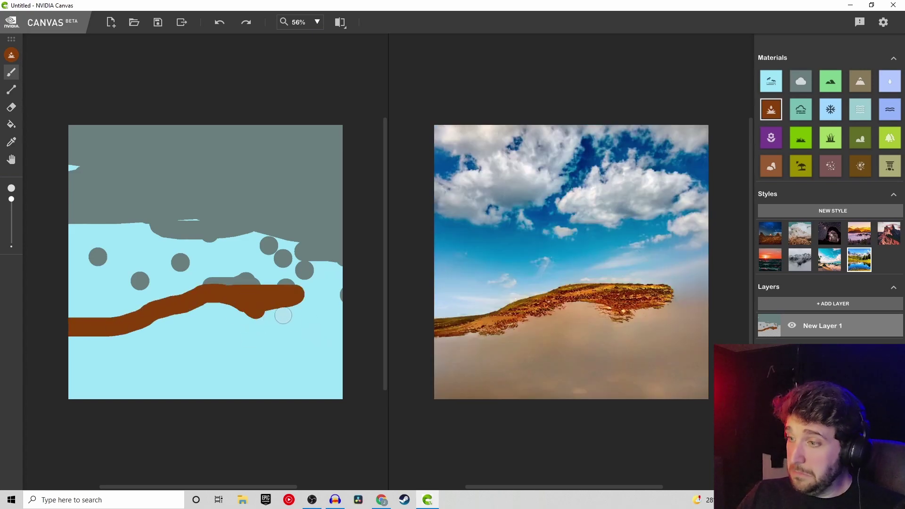
mouse_move(277, 291)
left_mouse_down()
mouse_move(366, 306)
mouse_move(217, 297)
mouse_move(158, 343)
mouse_move(89, 372)
mouse_move(251, 376)
left_mouse_up()
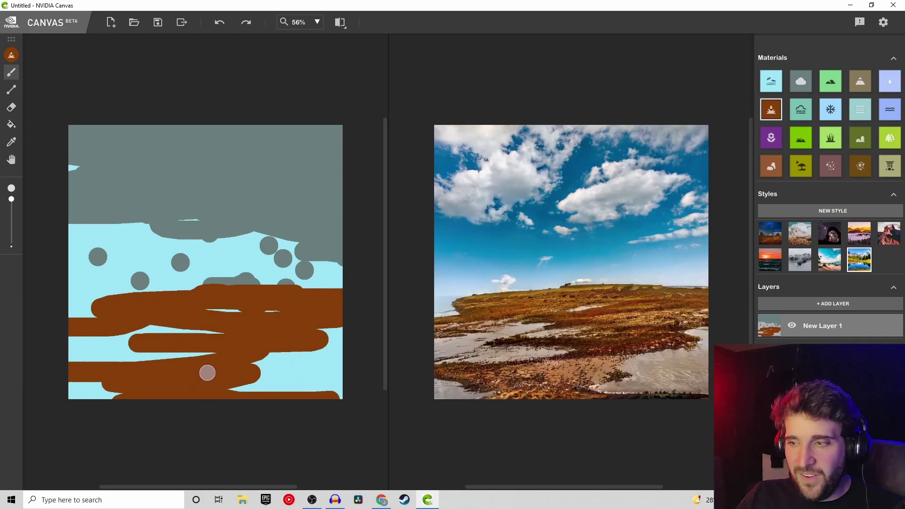
mouse_move(259, 376)
left_mouse_down()
mouse_move(338, 367)
mouse_move(332, 328)
mouse_move(325, 354)
mouse_move(282, 359)
mouse_move(399, 378)
mouse_move(225, 381)
mouse_move(189, 365)
mouse_move(185, 395)
mouse_move(56, 365)
mouse_move(318, 344)
left_mouse_up()
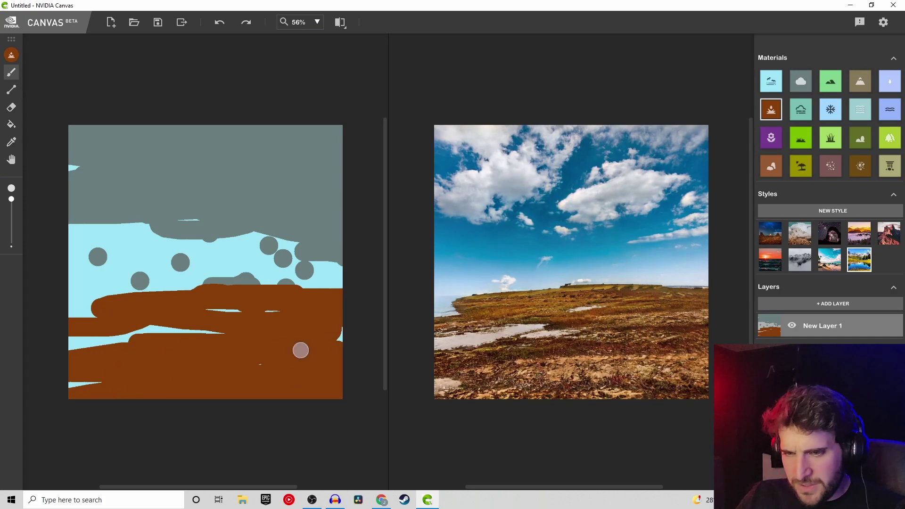
Cover the foreground of the brown land with the bright green grass material
left_click(801, 137)
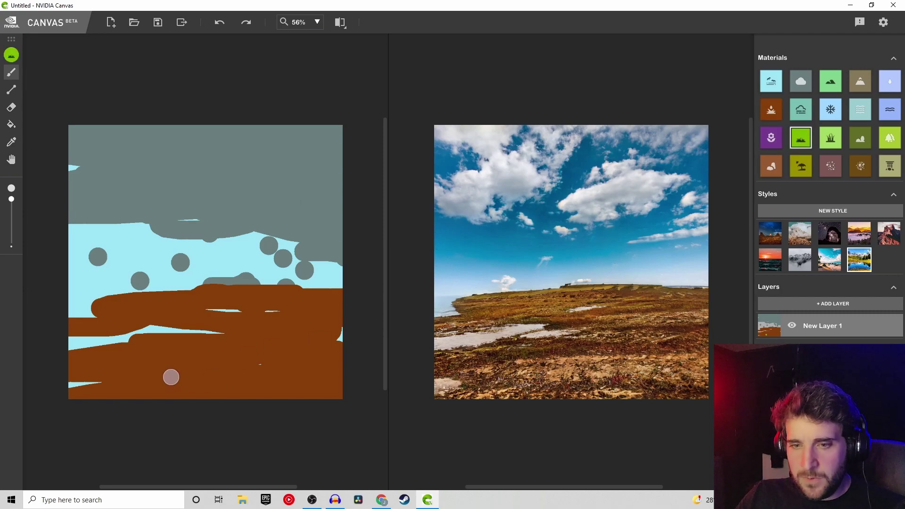
left_click_drag(169, 377, 271, 377)
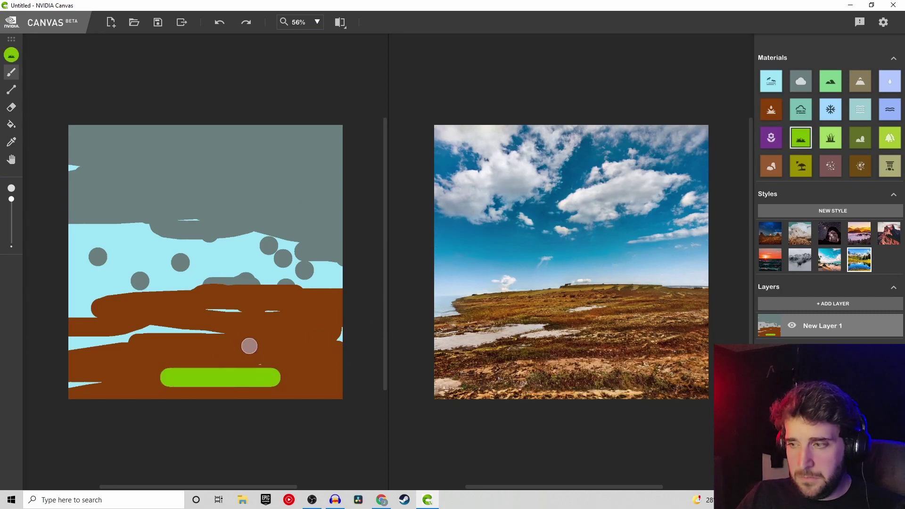
left_click_drag(249, 346, 342, 363)
mouse_move(289, 337)
left_mouse_down()
mouse_move(282, 372)
mouse_move(343, 391)
mouse_move(272, 391)
mouse_move(332, 366)
mouse_move(246, 338)
left_mouse_up()
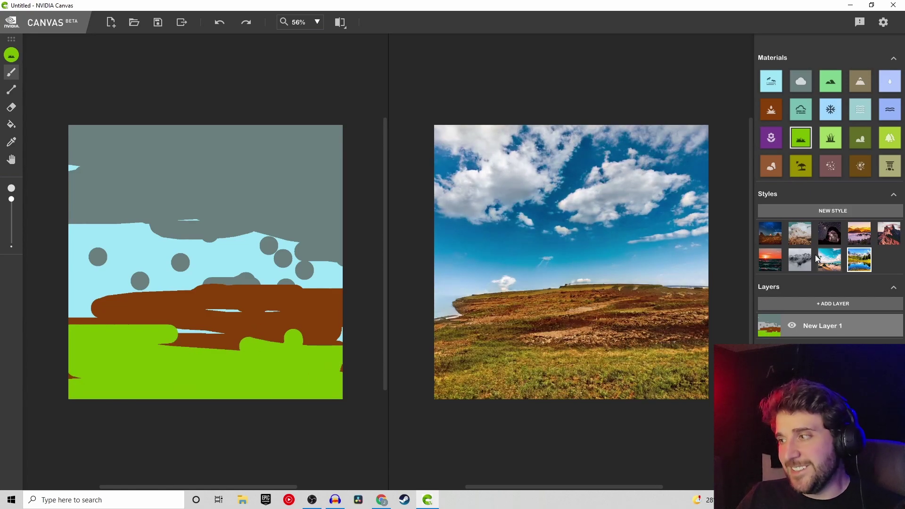
Paint purple flower-material bands across the land and foreground grass, plus a patch at the left edge of the horizon
left_click(771, 140)
mouse_move(347, 320)
left_mouse_down()
mouse_move(256, 341)
mouse_move(335, 360)
mouse_move(314, 352)
mouse_move(163, 377)
mouse_move(125, 374)
left_mouse_up()
mouse_move(127, 313)
left_mouse_down()
mouse_move(212, 312)
mouse_move(98, 307)
mouse_move(142, 318)
mouse_move(76, 309)
mouse_move(86, 286)
left_mouse_up()
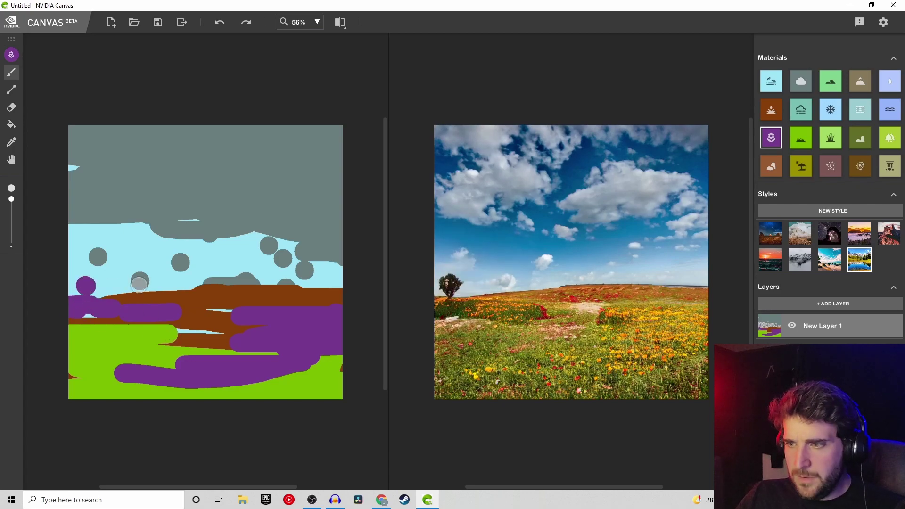
Try painting two flower spots and a diagonal flower stroke in the sky, and undo all three
left_click(127, 256)
left_click(169, 225)
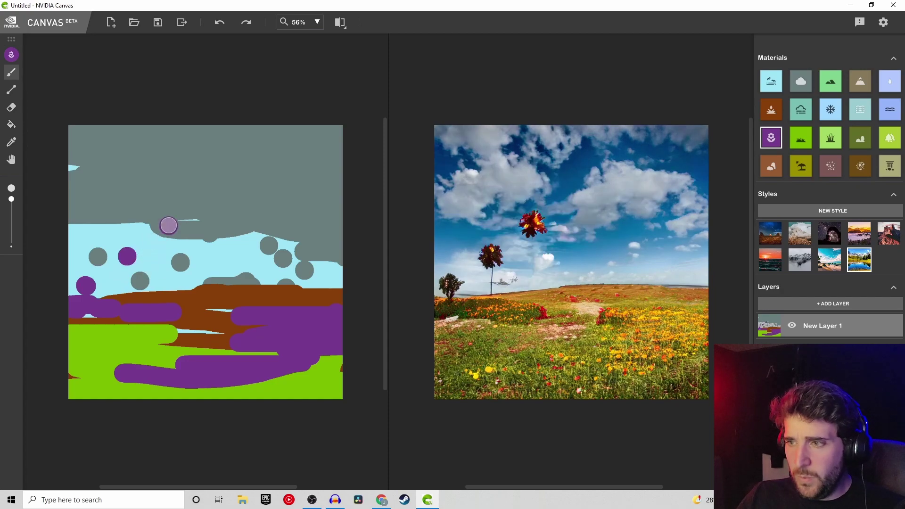
left_click_drag(217, 234, 257, 192)
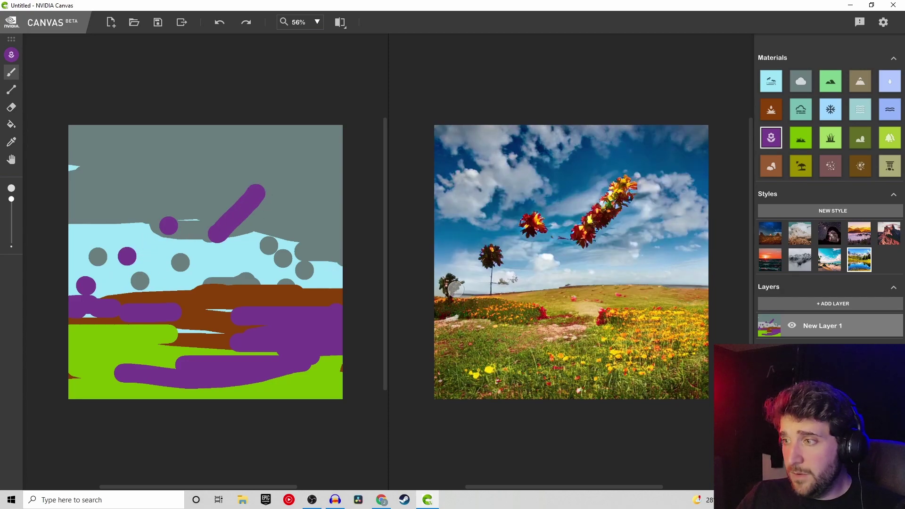
key("ctrl+z")
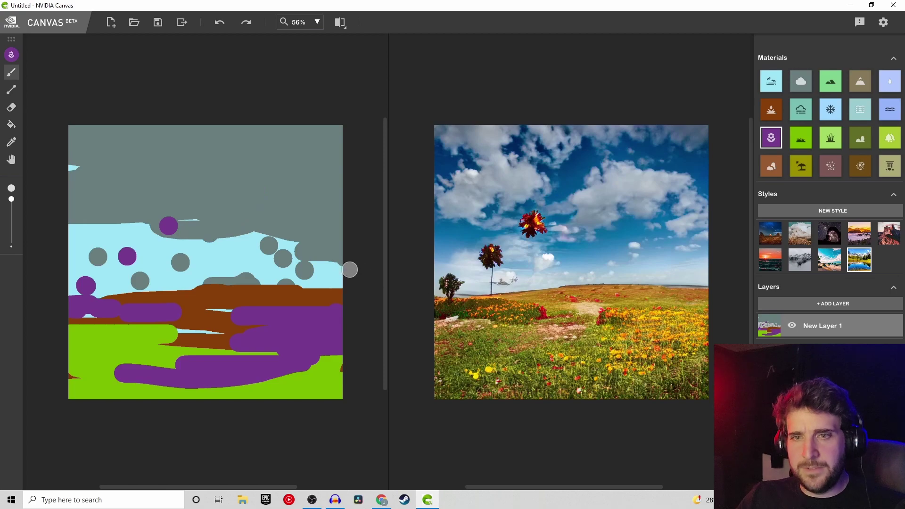
key("ctrl+z")
key("ctrl+z")
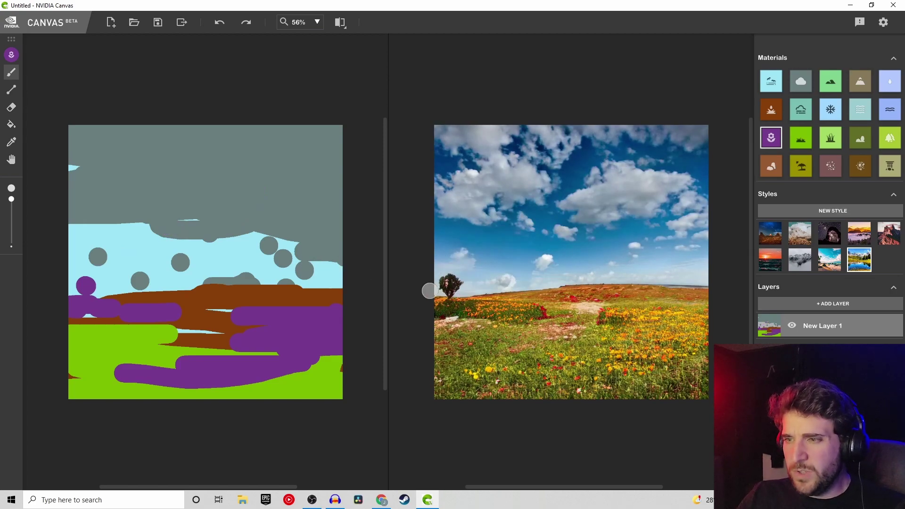
Paint a slope rising toward the right edge of the canvas with the light green tall-grass material
left_click(831, 137)
mouse_move(247, 305)
left_mouse_down()
mouse_move(331, 303)
mouse_move(184, 320)
mouse_move(346, 318)
mouse_move(197, 316)
mouse_move(358, 301)
left_mouse_up()
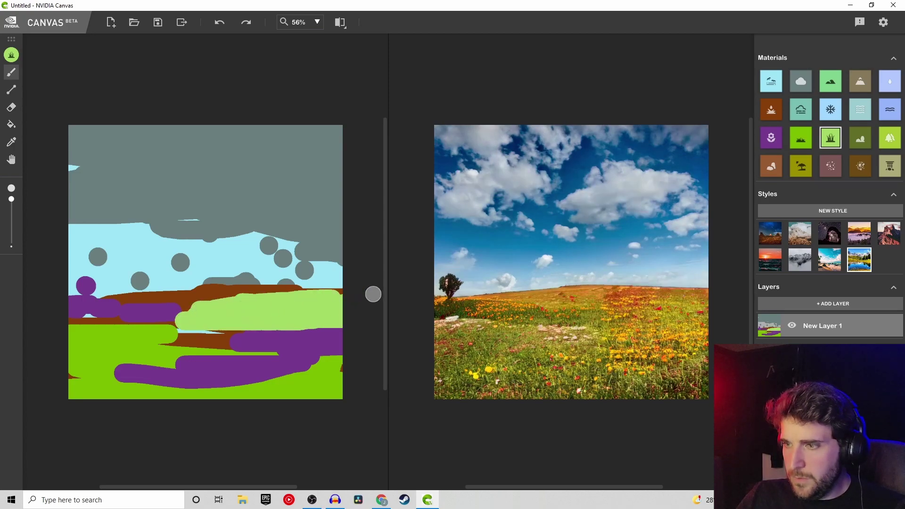
left_click_drag(281, 287, 347, 279)
mouse_move(276, 307)
left_mouse_down()
mouse_move(246, 294)
mouse_move(362, 259)
left_mouse_up()
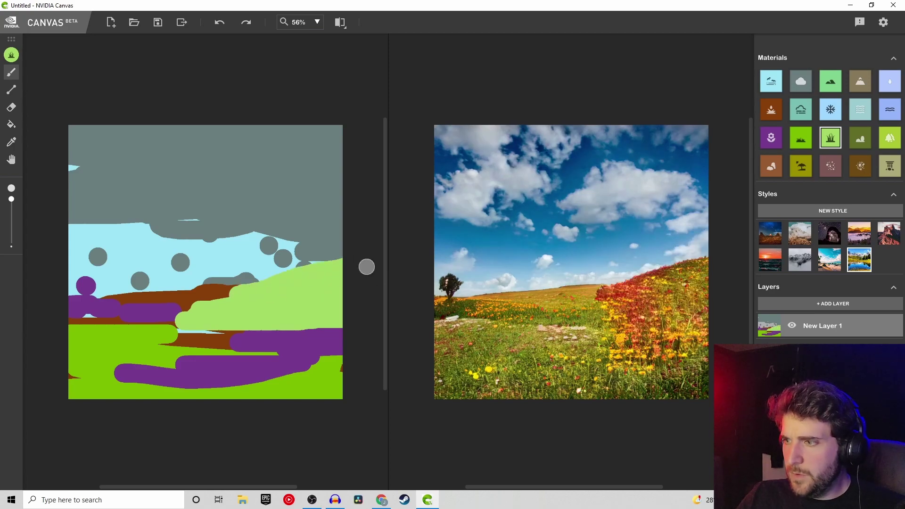
left_click_drag(203, 294, 381, 249)
mouse_move(219, 307)
left_mouse_down()
mouse_move(309, 265)
mouse_move(350, 265)
left_mouse_up()
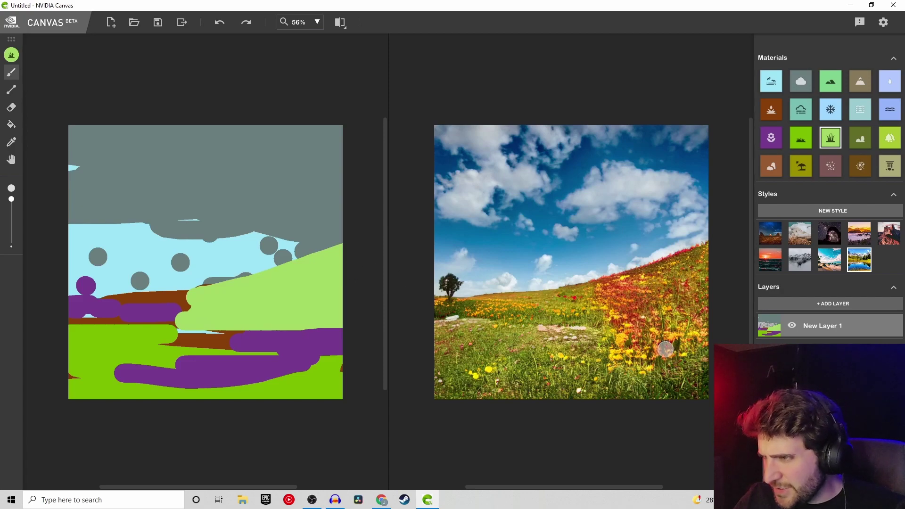
Paint a large bush mass over the middle of the landscape with the olive green bush material
left_click(863, 143)
mouse_move(307, 300)
left_mouse_down()
mouse_move(277, 299)
mouse_move(278, 307)
mouse_move(244, 322)
mouse_move(232, 312)
mouse_move(245, 303)
mouse_move(285, 302)
mouse_move(209, 283)
mouse_move(273, 274)
mouse_move(284, 301)
mouse_move(331, 315)
mouse_move(199, 336)
mouse_move(252, 338)
mouse_move(263, 356)
mouse_move(285, 344)
mouse_move(192, 342)
mouse_move(202, 349)
mouse_move(222, 299)
mouse_move(192, 315)
mouse_move(235, 265)
mouse_move(234, 282)
mouse_move(199, 274)
mouse_move(259, 271)
mouse_move(230, 267)
mouse_move(137, 294)
left_mouse_up()
mouse_move(149, 274)
left_mouse_down()
mouse_move(177, 270)
mouse_move(160, 270)
mouse_move(163, 282)
mouse_move(152, 292)
mouse_move(185, 290)
mouse_move(210, 304)
left_mouse_up()
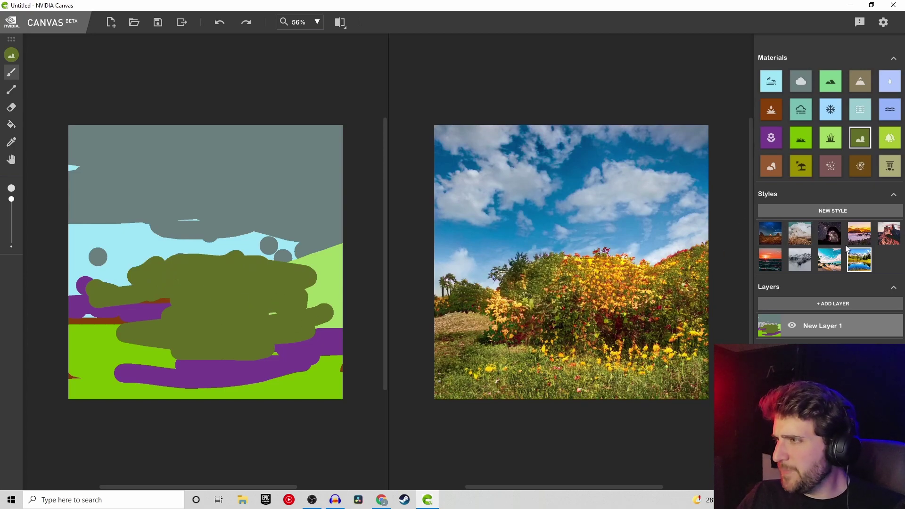
Paint a diagonal gravel path across the foreground and fill both lower corners with the sand material
left_click(829, 167)
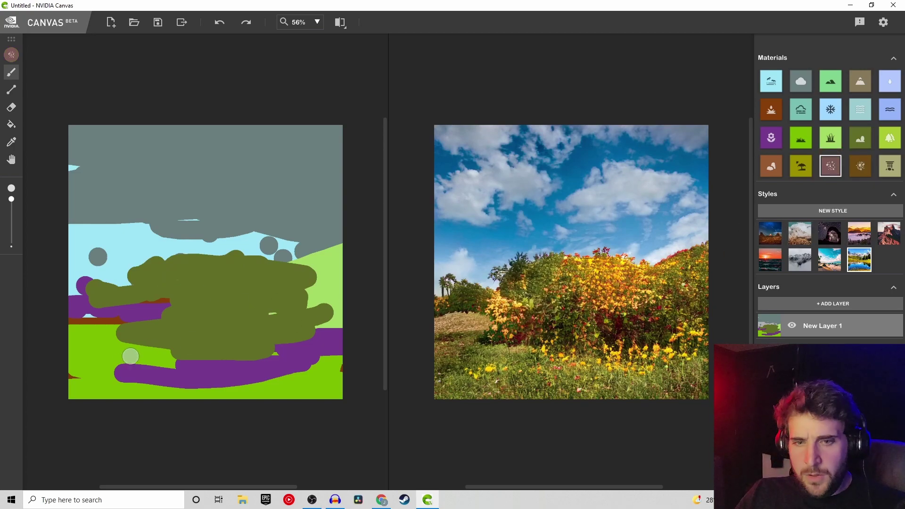
mouse_move(76, 325)
left_mouse_down()
mouse_move(132, 357)
mouse_move(200, 361)
mouse_move(297, 406)
mouse_move(322, 401)
mouse_move(216, 356)
mouse_move(150, 351)
mouse_move(271, 397)
left_mouse_up()
left_click(801, 166)
mouse_move(127, 379)
left_mouse_down()
mouse_move(97, 396)
mouse_move(115, 384)
mouse_move(103, 377)
mouse_move(194, 380)
mouse_move(92, 364)
mouse_move(185, 371)
left_mouse_up()
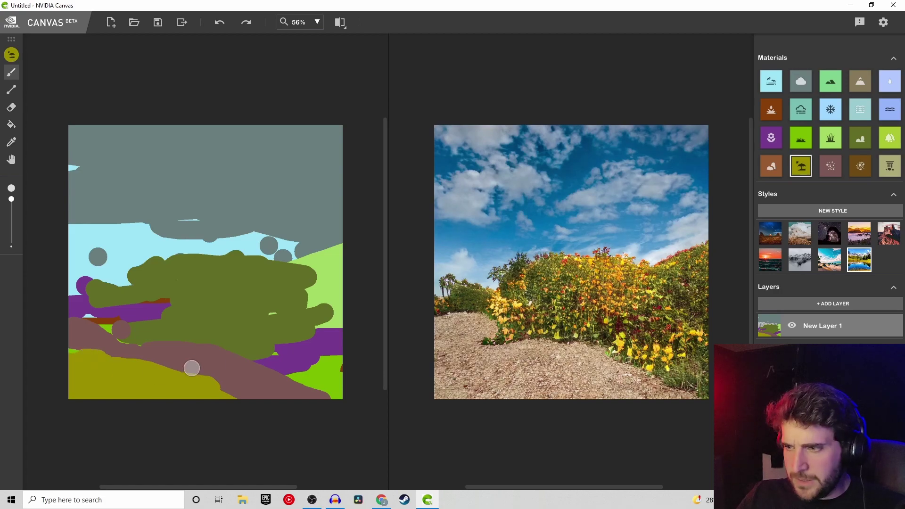
left_click_drag(302, 368, 325, 385)
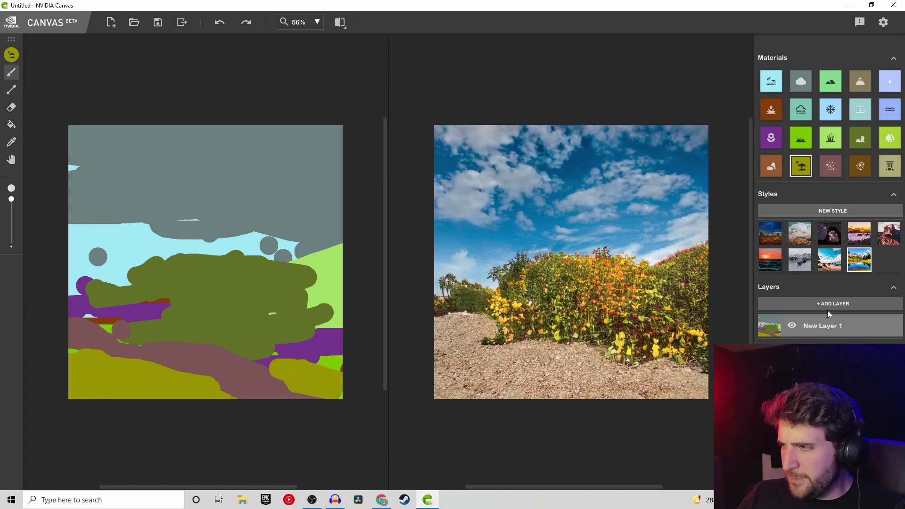
Paint an irregular formation over the upper right of the bush with the beige stone-column material
left_click(893, 163)
left_click_drag(183, 278, 344, 277)
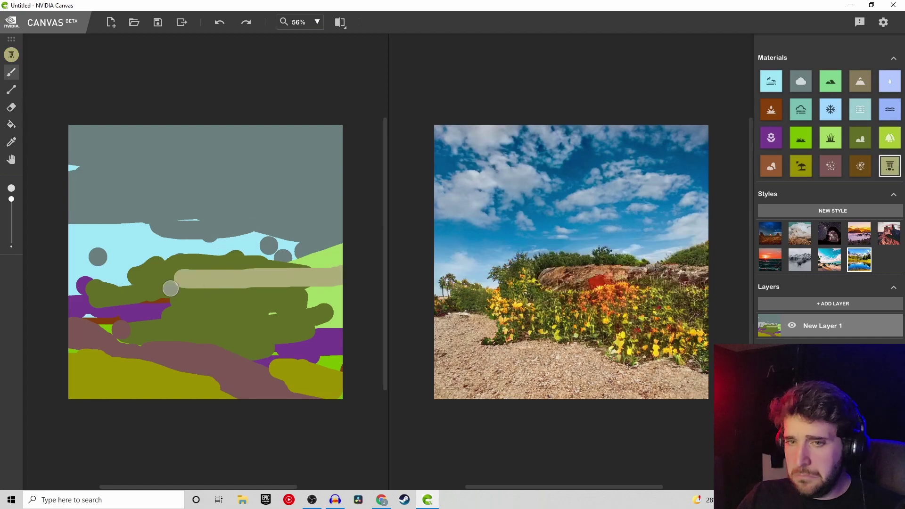
left_click_drag(221, 268, 330, 246)
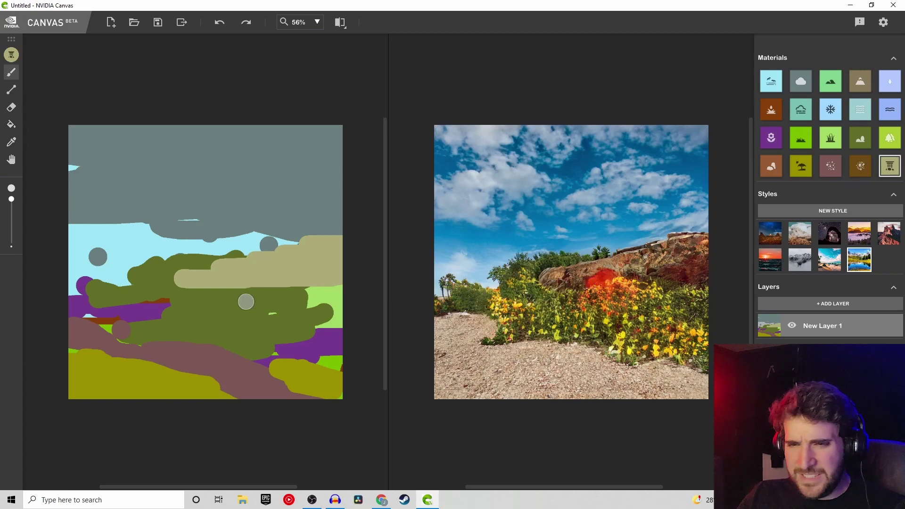
mouse_move(210, 291)
left_mouse_down()
mouse_move(288, 300)
mouse_move(245, 293)
mouse_move(247, 282)
mouse_move(283, 283)
left_mouse_up()
left_click_drag(243, 317, 233, 299)
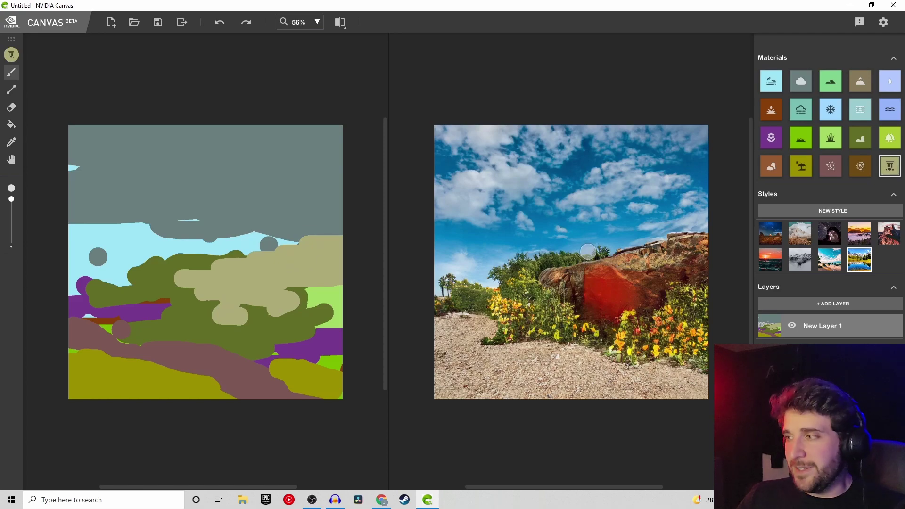
Paint a band of trees over the beige formation, extending to the right edge of the canvas
left_click(890, 138)
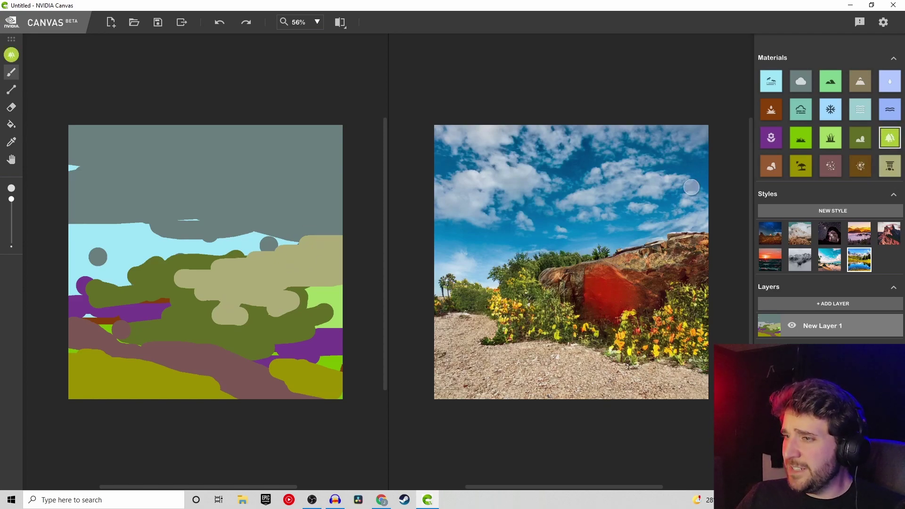
left_click_drag(184, 254, 307, 243)
mouse_move(238, 293)
left_mouse_down()
mouse_move(333, 282)
mouse_move(274, 261)
left_mouse_up()
mouse_move(338, 258)
left_mouse_down()
mouse_move(328, 232)
mouse_move(371, 234)
mouse_move(318, 235)
left_mouse_up()
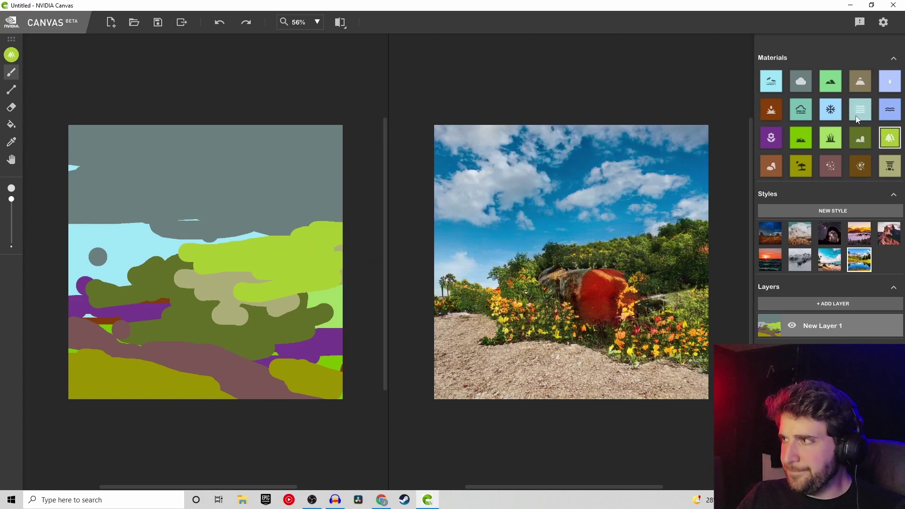
Erase the painted landscape below the cloud area
left_click(11, 107)
mouse_move(132, 262)
left_mouse_down()
mouse_move(326, 257)
mouse_move(22, 309)
mouse_move(333, 316)
mouse_move(374, 370)
mouse_move(116, 399)
mouse_move(387, 412)
left_mouse_up()
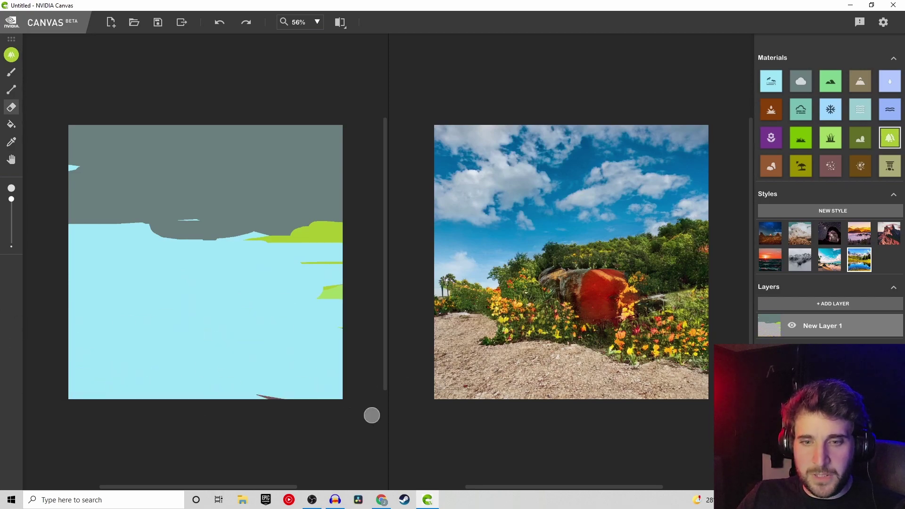
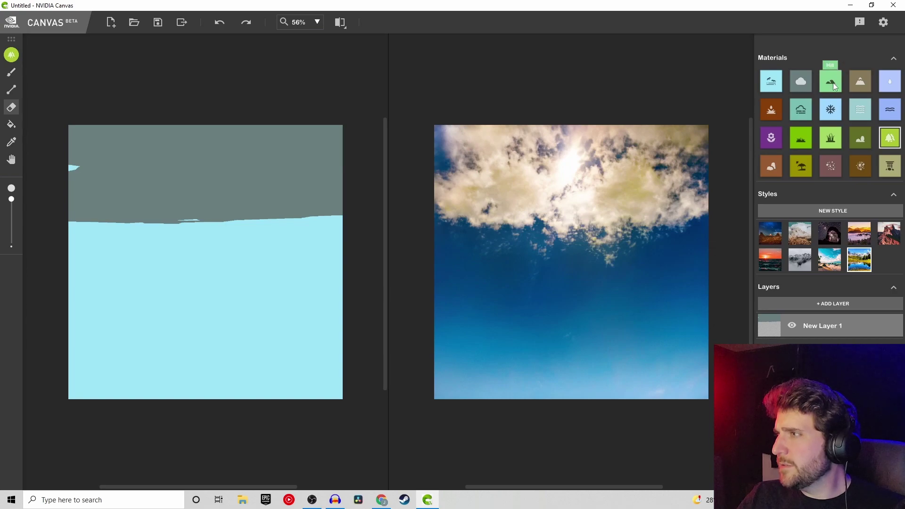
Paint a mountain range across the full width below the clouds, with a tall peak at the left edge and another toward the right
left_click(861, 83)
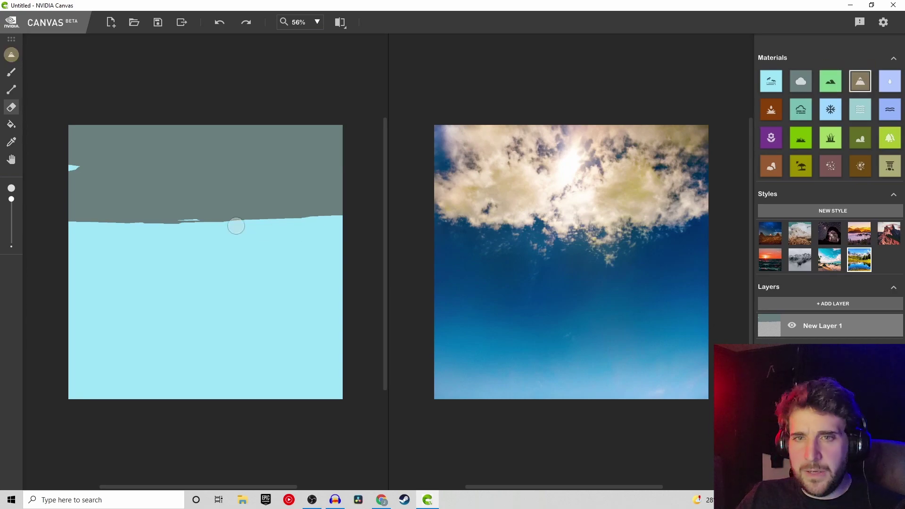
mouse_move(75, 225)
left_mouse_down()
mouse_move(113, 208)
mouse_move(163, 202)
mouse_move(198, 216)
mouse_move(309, 212)
mouse_move(126, 228)
left_mouse_up()
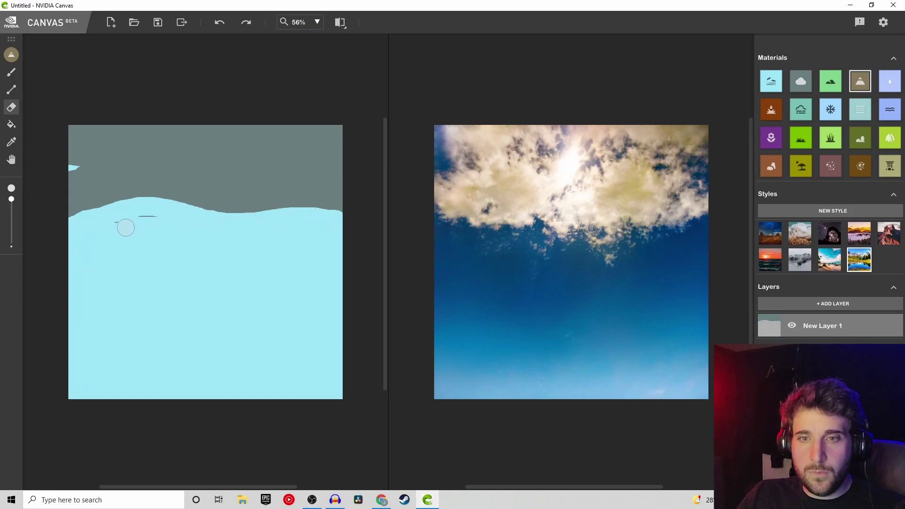
left_click(11, 72)
mouse_move(66, 219)
left_mouse_down()
mouse_move(139, 200)
mouse_move(213, 212)
mouse_move(293, 203)
mouse_move(347, 213)
left_mouse_up()
mouse_move(230, 217)
left_mouse_down()
mouse_move(301, 176)
mouse_move(324, 192)
mouse_move(301, 196)
left_mouse_up()
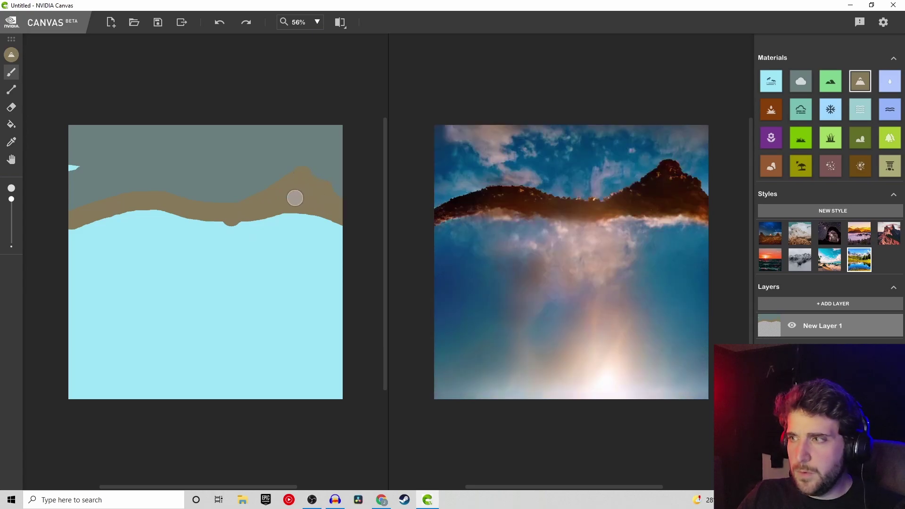
mouse_move(243, 198)
left_mouse_down()
mouse_move(185, 227)
mouse_move(303, 217)
mouse_move(307, 229)
mouse_move(281, 249)
mouse_move(307, 256)
left_mouse_up()
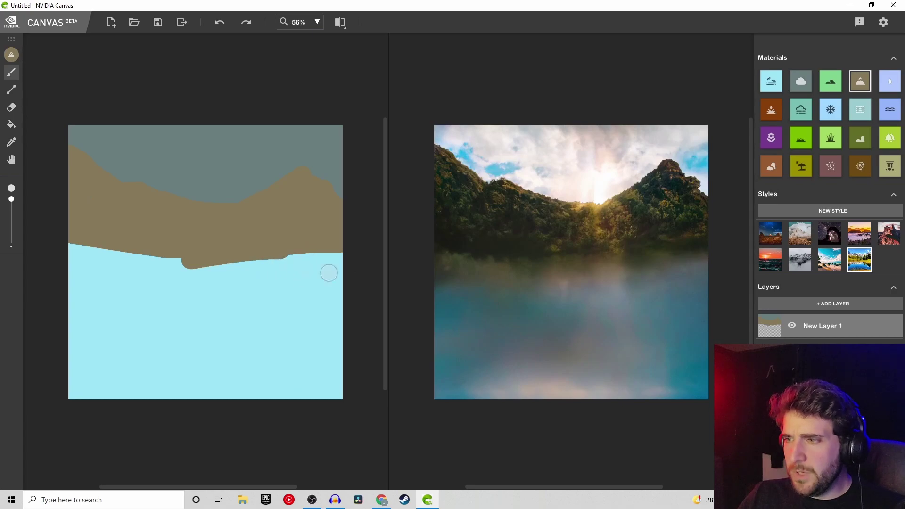
Paint a fog bank along the base of the left mountain and dab a few separate fog spots toward the right
left_click(861, 110)
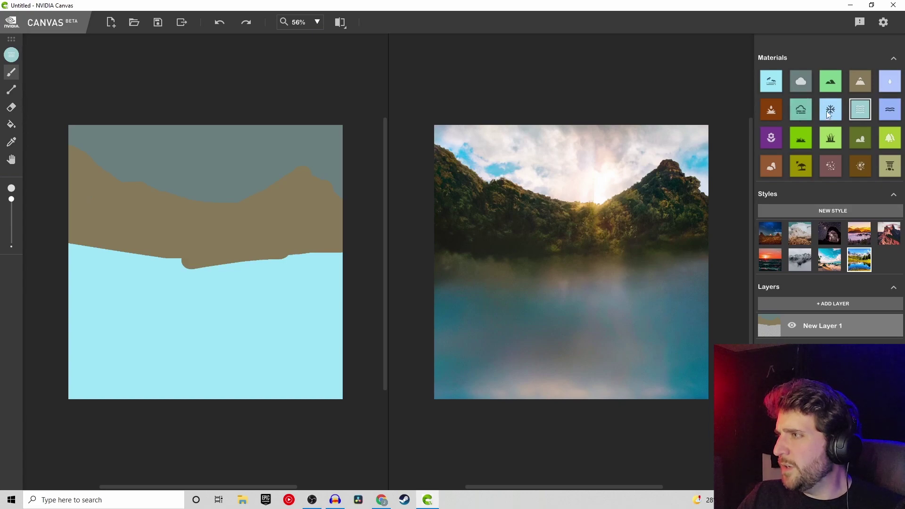
left_click(797, 114)
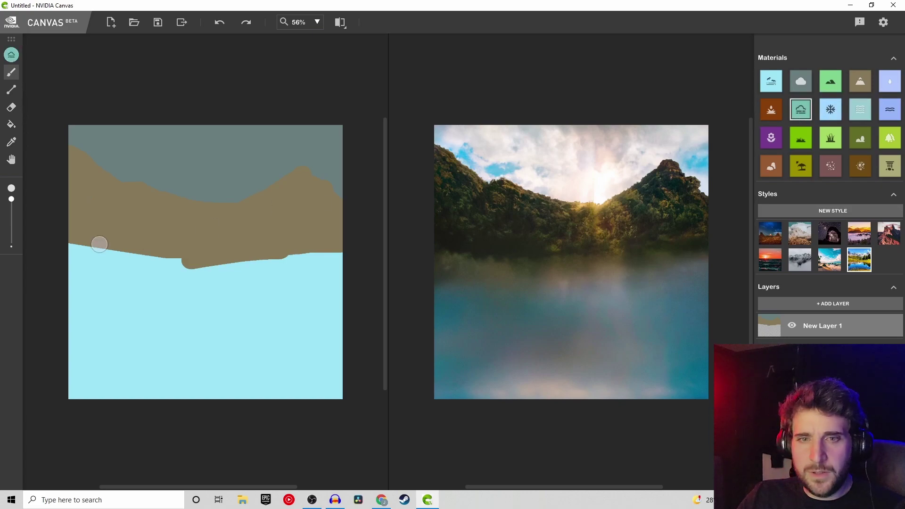
mouse_move(84, 252)
left_mouse_down()
mouse_move(79, 242)
mouse_move(160, 251)
mouse_move(90, 230)
mouse_move(77, 238)
mouse_move(157, 242)
mouse_move(191, 257)
left_mouse_up()
left_click(234, 250)
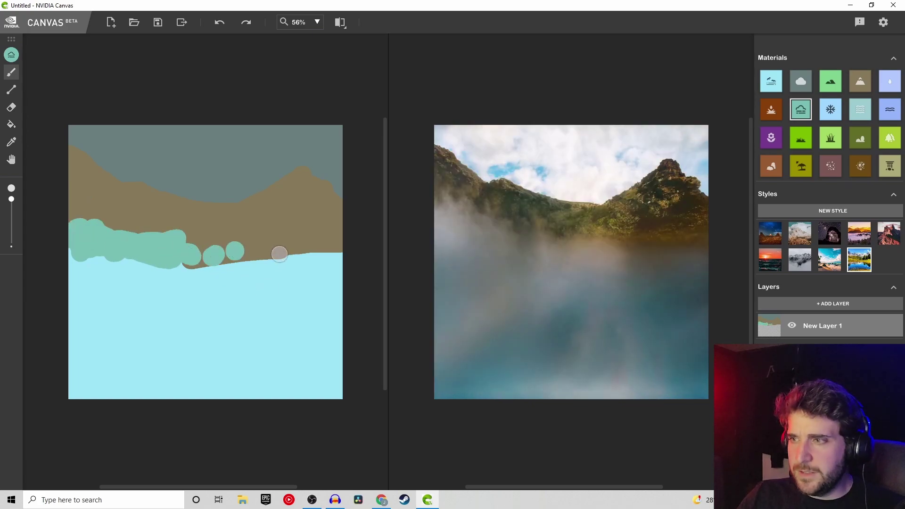
left_click(277, 234)
left_click(319, 233)
left_click(313, 215)
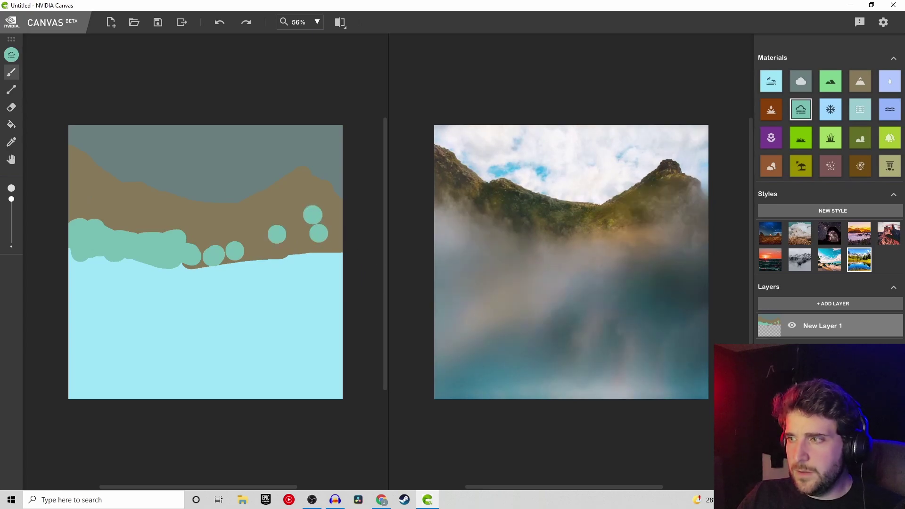
key("ctrl+z")
Fill the entire area below the mountains with the water material, covering the remaining sky gaps along the edges
left_click(890, 82)
mouse_move(144, 281)
left_mouse_down()
mouse_move(254, 277)
mouse_move(156, 261)
mouse_move(343, 265)
left_mouse_up()
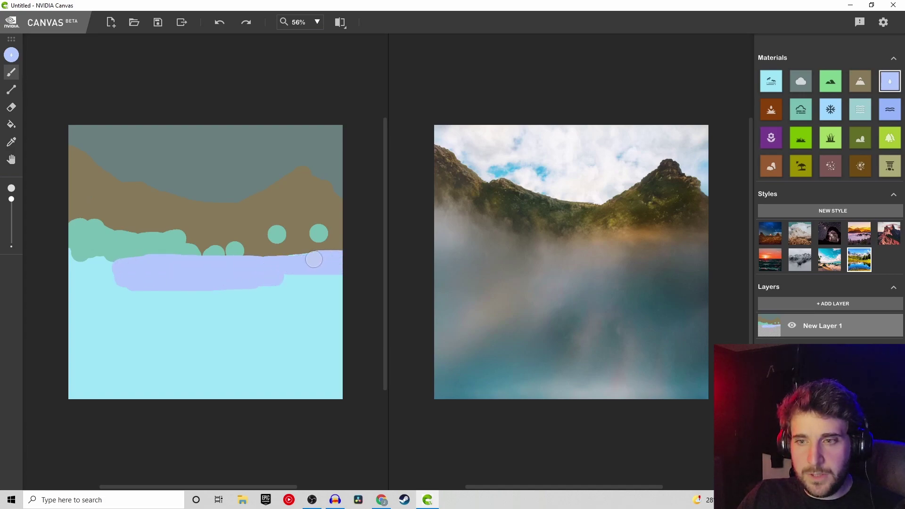
mouse_move(156, 263)
left_mouse_down()
mouse_move(61, 262)
mouse_move(146, 274)
mouse_move(21, 276)
mouse_move(254, 285)
mouse_move(129, 284)
mouse_move(21, 311)
mouse_move(72, 307)
mouse_move(18, 305)
mouse_move(263, 320)
mouse_move(282, 308)
mouse_move(1, 329)
mouse_move(196, 349)
mouse_move(314, 384)
mouse_move(149, 398)
mouse_move(174, 363)
mouse_move(313, 377)
mouse_move(303, 392)
left_mouse_up()
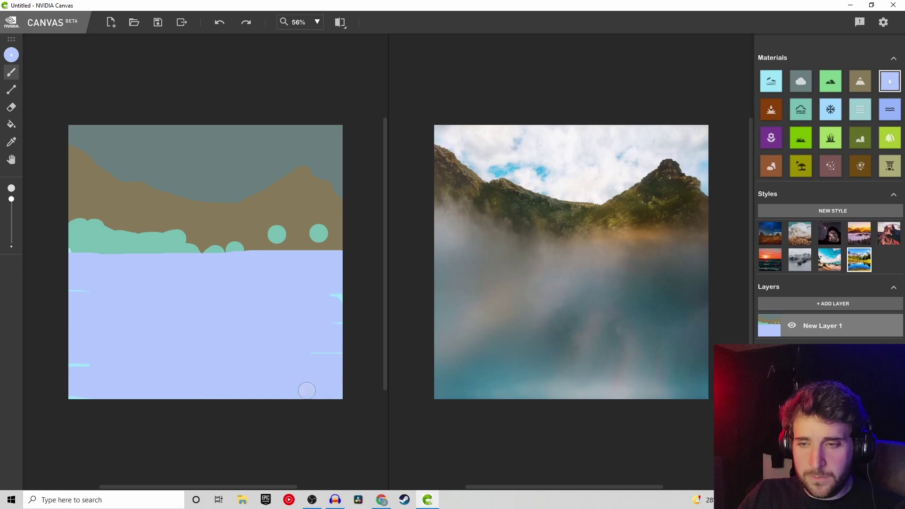
left_click_drag(301, 328, 367, 307)
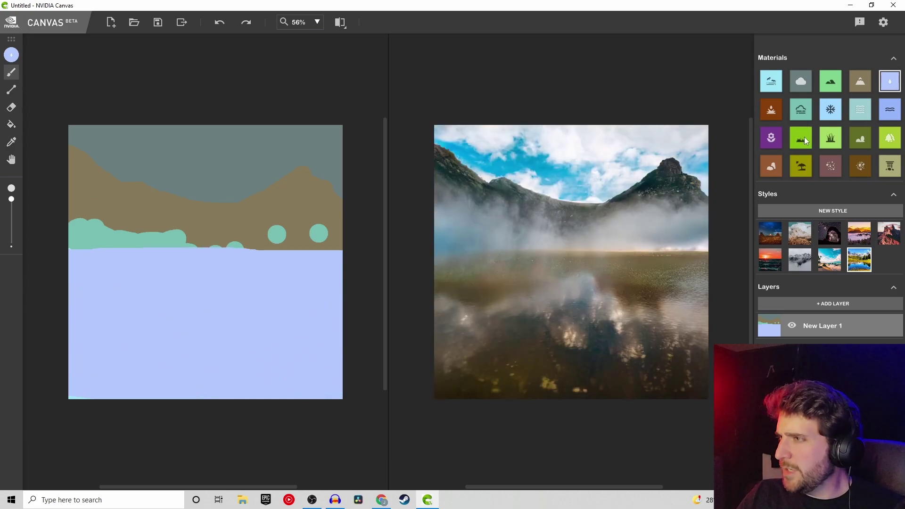
Paint a large sloping grass bank in the lower right corner and a shorter grass strip extending from the lake's left edge
left_click(805, 137)
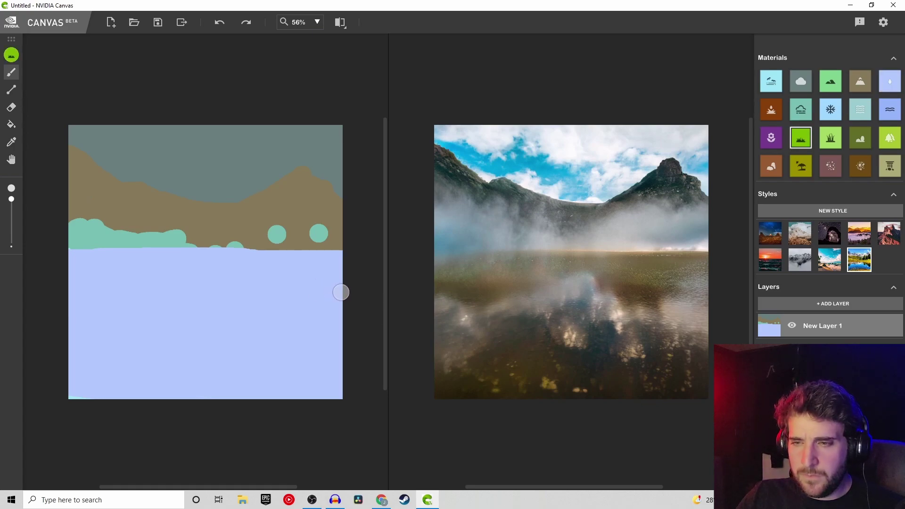
mouse_move(335, 297)
left_mouse_down()
mouse_move(289, 314)
mouse_move(201, 393)
mouse_move(318, 343)
mouse_move(251, 358)
mouse_move(366, 302)
mouse_move(284, 332)
mouse_move(353, 305)
mouse_move(315, 370)
mouse_move(282, 363)
mouse_move(321, 394)
left_mouse_up()
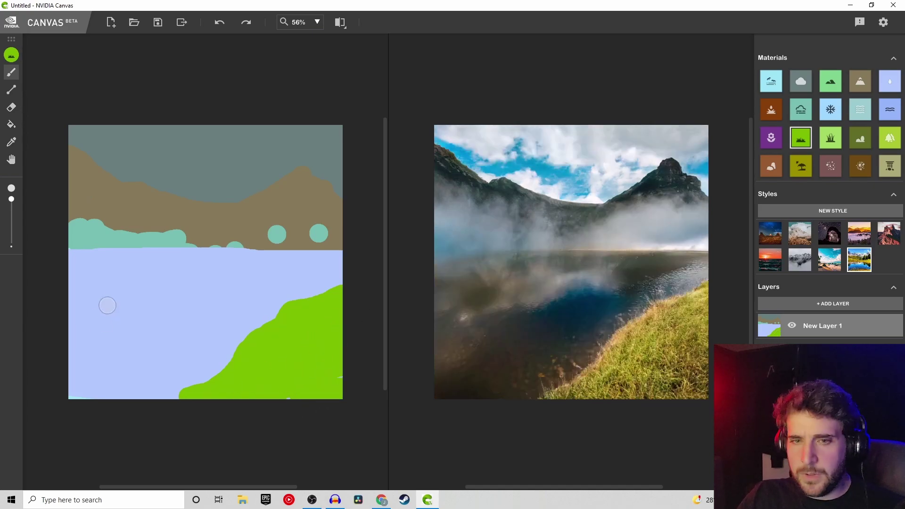
mouse_move(68, 286)
left_mouse_down()
mouse_move(134, 287)
mouse_move(63, 298)
mouse_move(161, 289)
left_mouse_up()
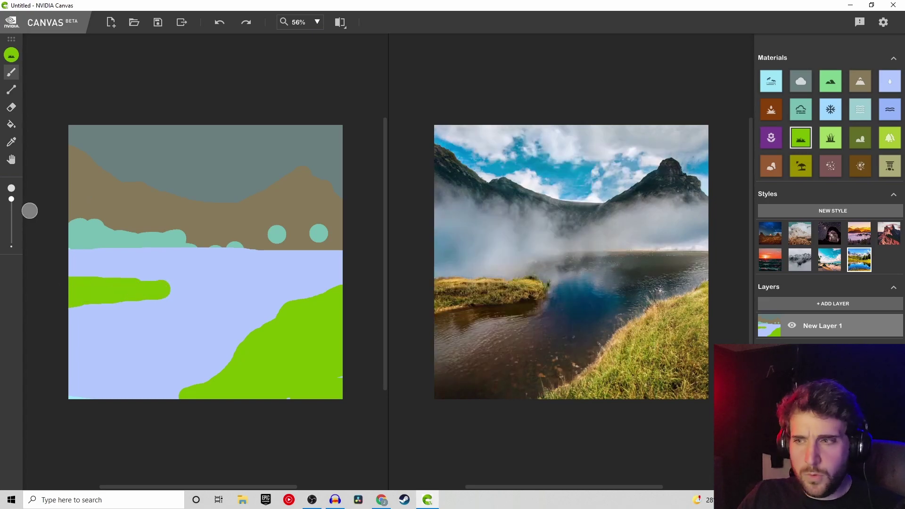
With a smaller brush, lengthen the left grass strip's tip and add narrow grass strips at the lake's upper right and lower left edges
left_click_drag(12, 199, 11, 226)
left_click_drag(165, 287, 202, 287)
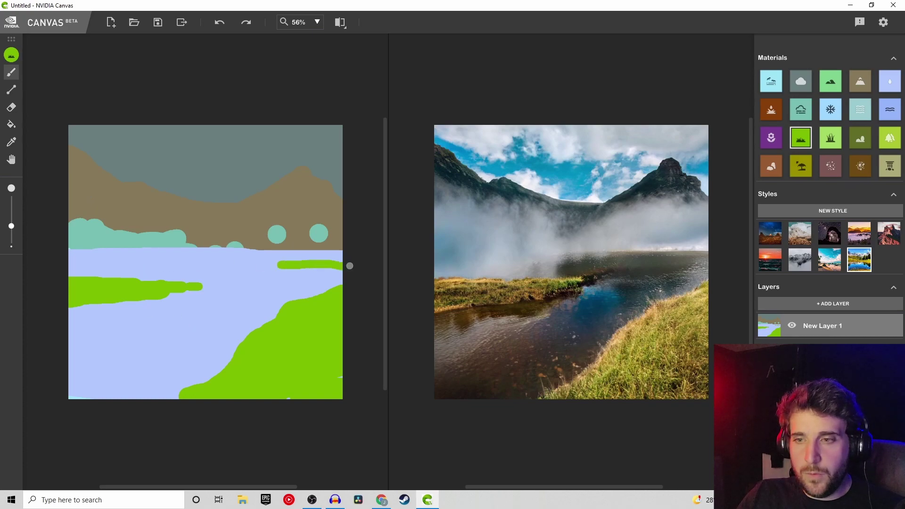
key("ctrl+z")
left_click_drag(298, 261, 360, 259)
left_click_drag(70, 392, 155, 392)
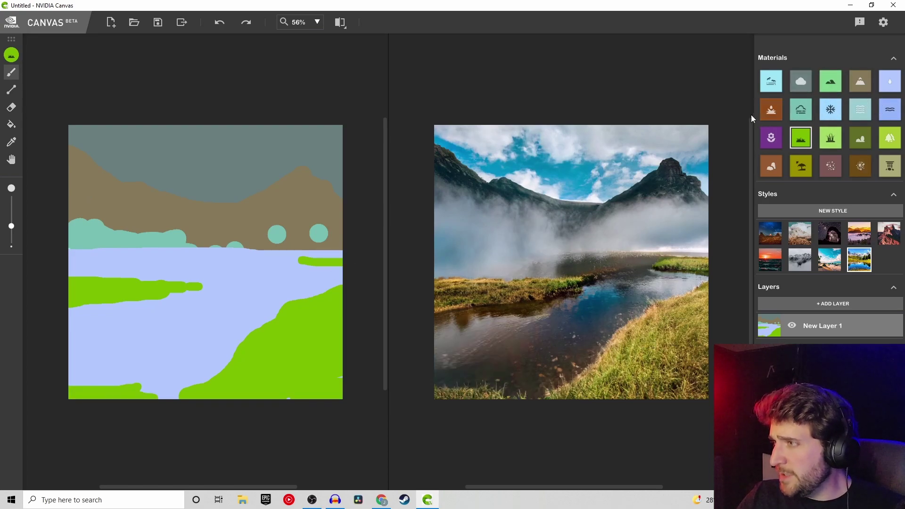
Paint a band of trees along the far shore between the mountains and the water, using a larger brush
left_click(893, 141)
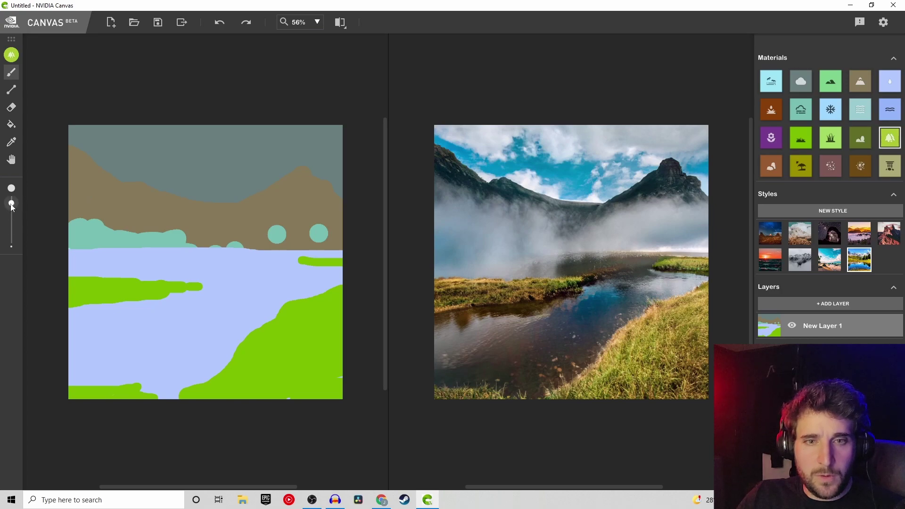
mouse_move(75, 239)
left_mouse_down()
mouse_move(161, 248)
mouse_move(72, 251)
mouse_move(204, 250)
mouse_move(302, 233)
mouse_move(337, 242)
mouse_move(269, 244)
mouse_move(341, 248)
mouse_move(236, 246)
mouse_move(272, 246)
mouse_move(248, 244)
mouse_move(254, 232)
mouse_move(308, 224)
mouse_move(341, 232)
mouse_move(302, 233)
mouse_move(373, 232)
left_mouse_up()
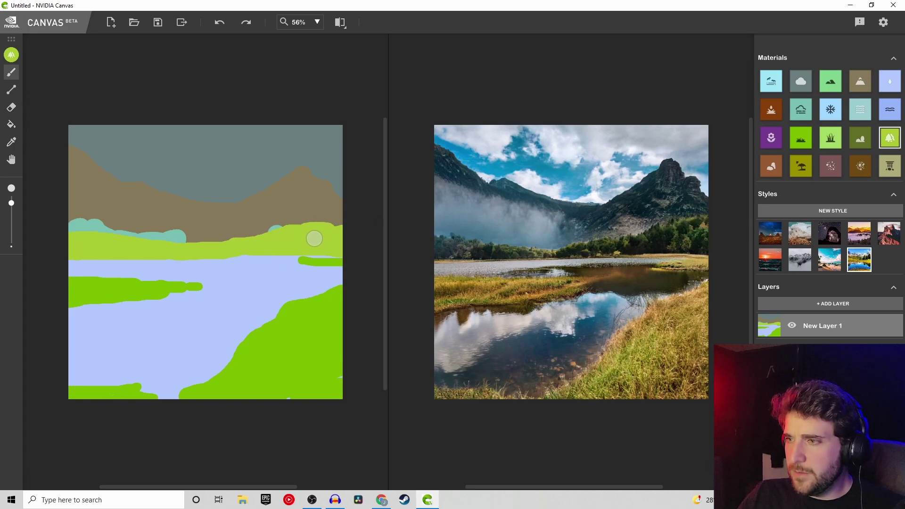
Try painting four tall tree strokes rising from the far shore and a horizontal tree stroke crossing them
left_click_drag(227, 242, 248, 5)
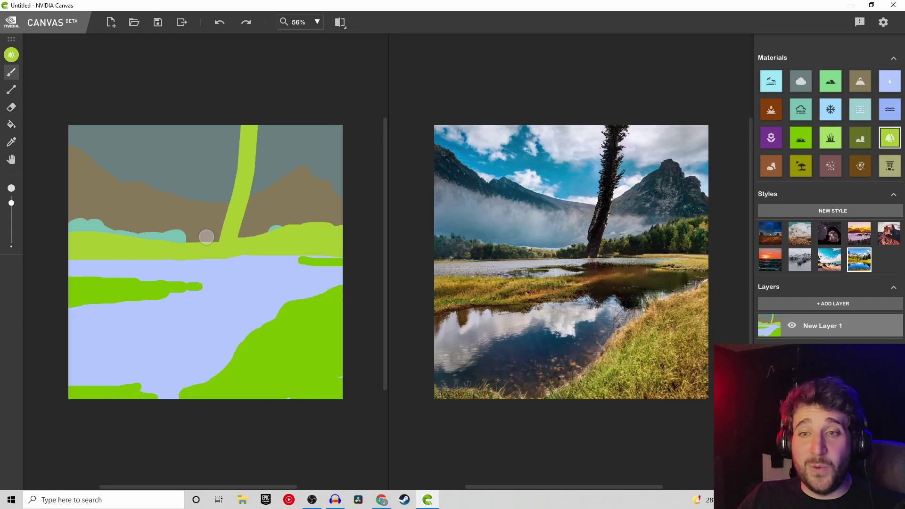
left_click_drag(198, 239, 180, 144)
left_click_drag(261, 234, 358, 78)
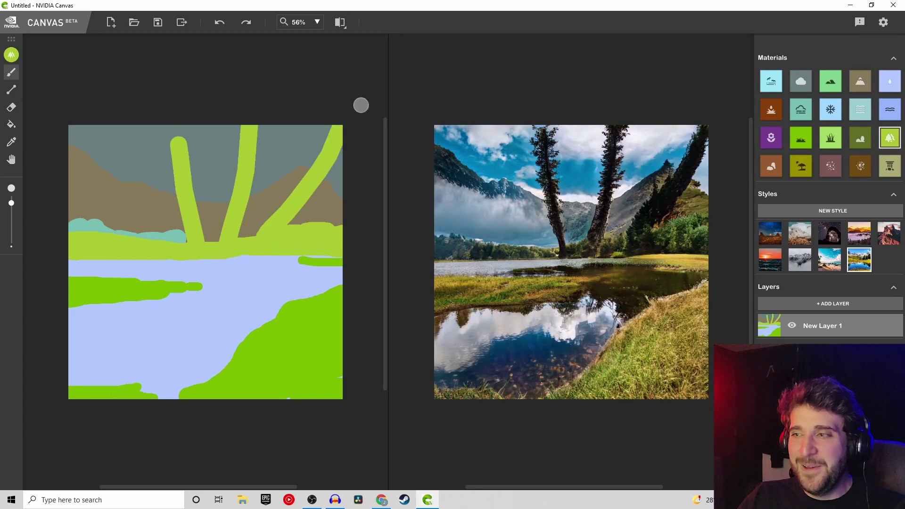
left_click_drag(146, 234, 75, 118)
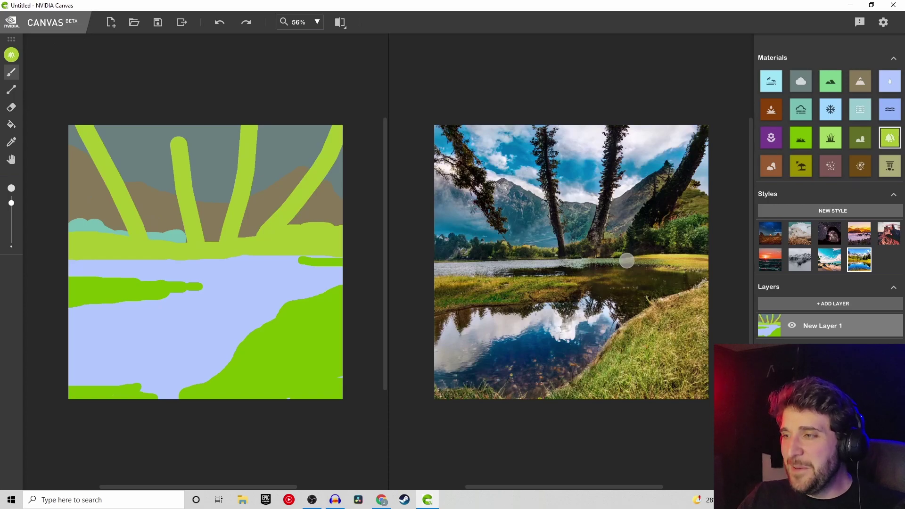
left_click_drag(75, 176, 346, 190)
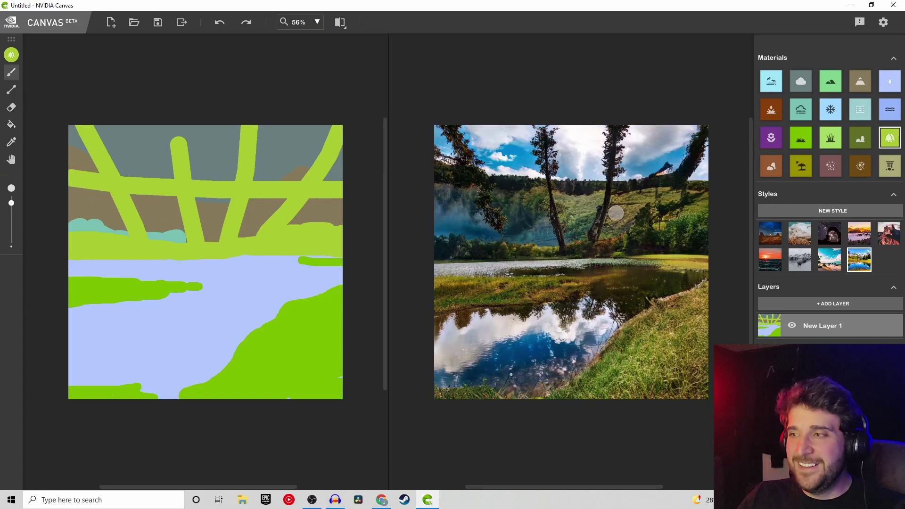
Undo all the tall tree strokes and the horizontal one, back to the plain tree band on the far shore
key("ctrl+z")
key("ctrl+z")
key("ctrl+z")
key("ctrl+z")
key("ctrl+z")
key("ctrl+z")
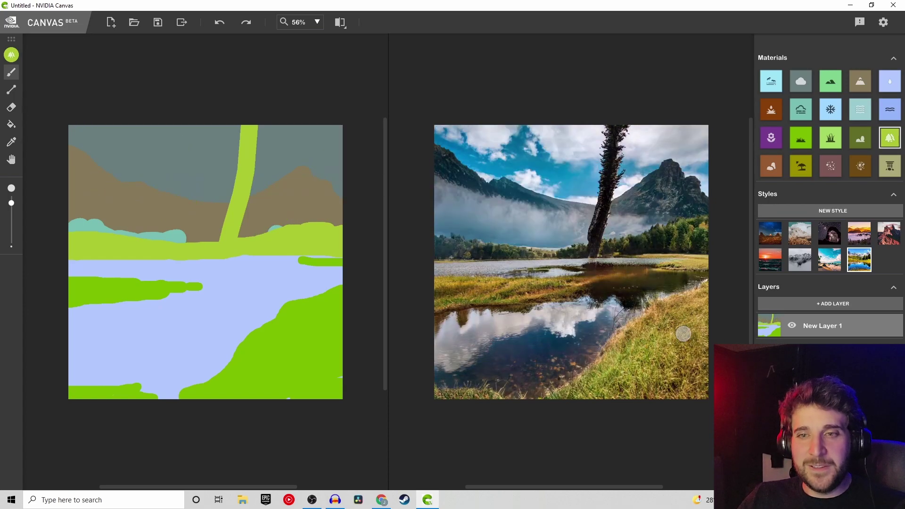
Paint a rock strip along the lower edge of the left grass bank and a rock patch at the lake's right edge
left_click(772, 166)
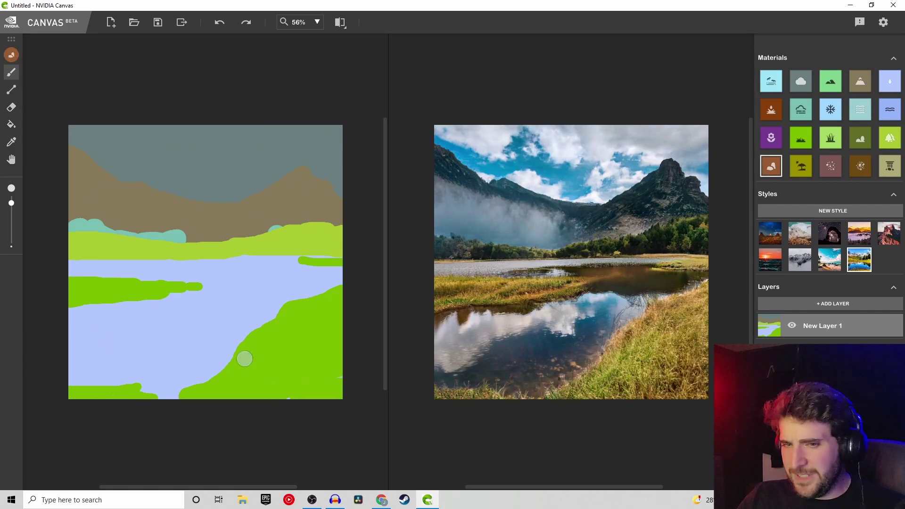
left_click_drag(60, 290, 138, 303)
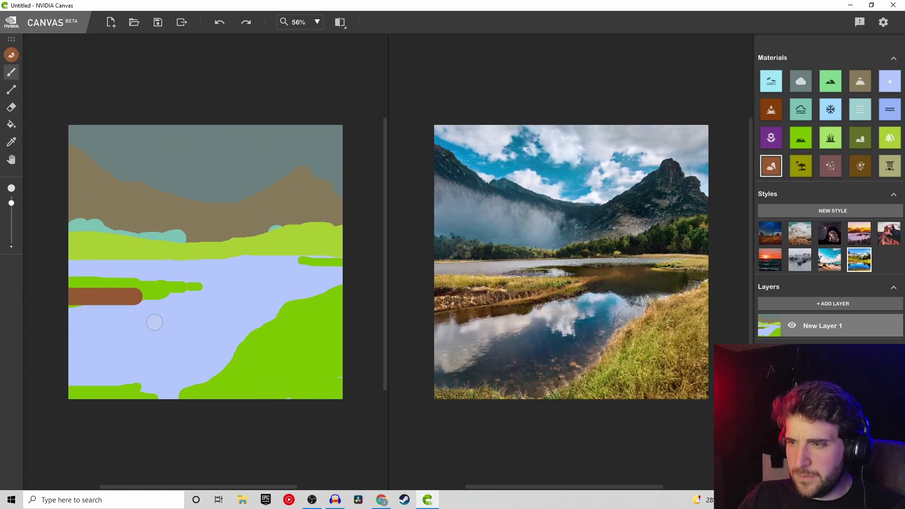
left_click(330, 273)
Paint a sloping flower patch across the lower left corner and dab light-green plant clumps along its upper edge
left_click(772, 138)
left_click_drag(64, 394, 139, 394)
mouse_move(58, 395)
left_mouse_down()
mouse_move(81, 388)
mouse_move(170, 400)
mouse_move(125, 385)
mouse_move(230, 402)
mouse_move(66, 376)
mouse_move(249, 406)
left_mouse_up()
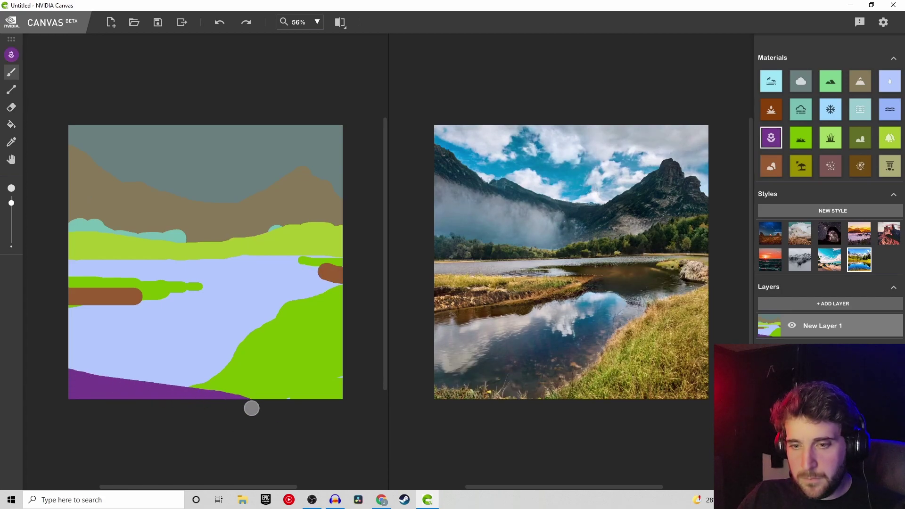
mouse_move(58, 354)
left_mouse_down()
mouse_move(48, 360)
mouse_move(137, 376)
mouse_move(107, 373)
left_mouse_up()
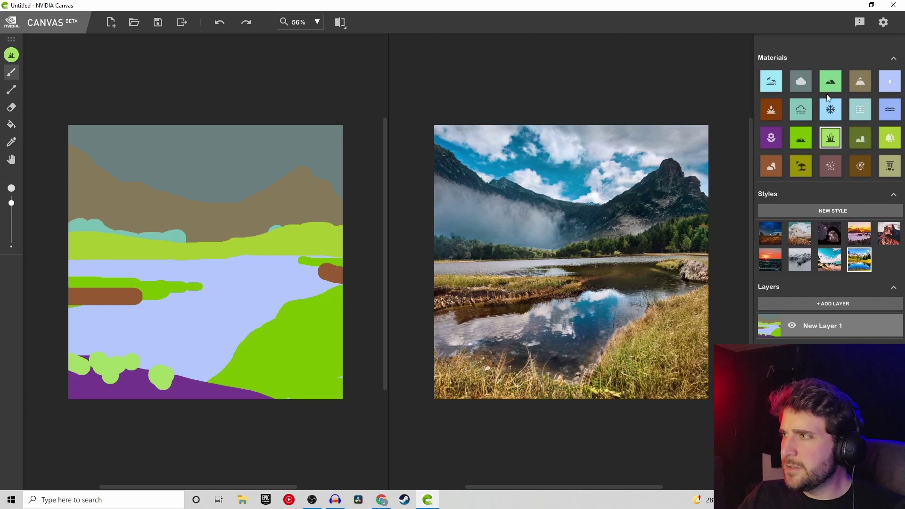
Reshape the right mountain's peak and ridge with the mountain material, broadening the slope down toward the central valley
left_click(865, 81)
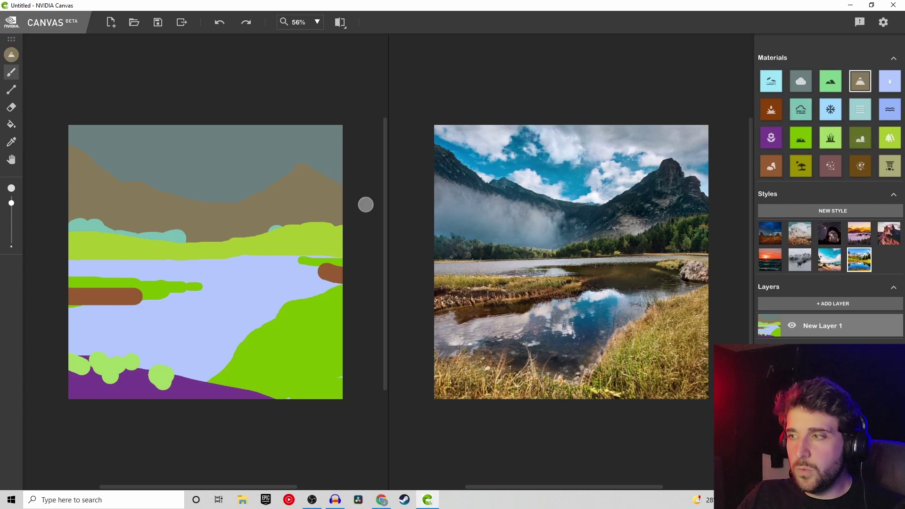
left_click_drag(289, 177, 177, 206)
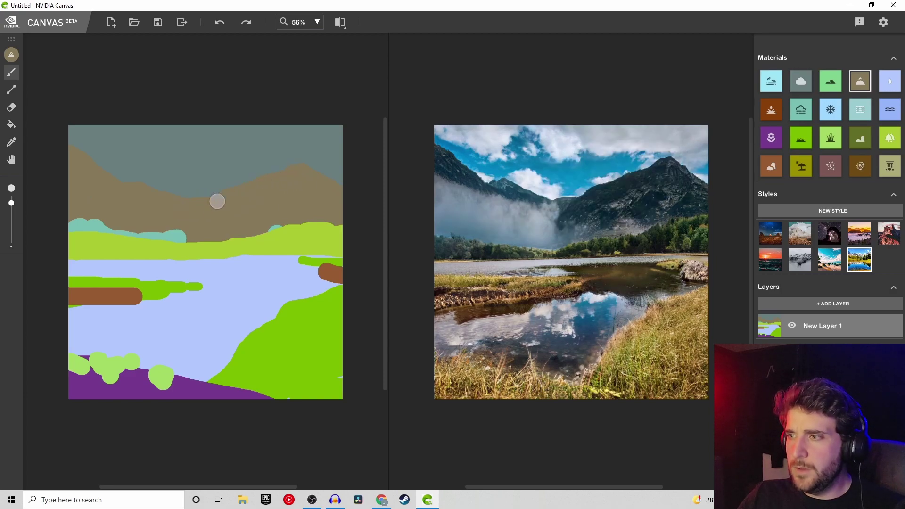
Paint a brown dirt bank along the lower right foreground and a gravel strip across the bottom of the canvas
key("d")
mouse_move(344, 360)
left_mouse_down()
mouse_move(299, 383)
mouse_move(227, 396)
mouse_move(373, 382)
mouse_move(267, 397)
mouse_move(364, 389)
mouse_move(330, 374)
mouse_move(344, 368)
mouse_move(159, 408)
left_mouse_up()
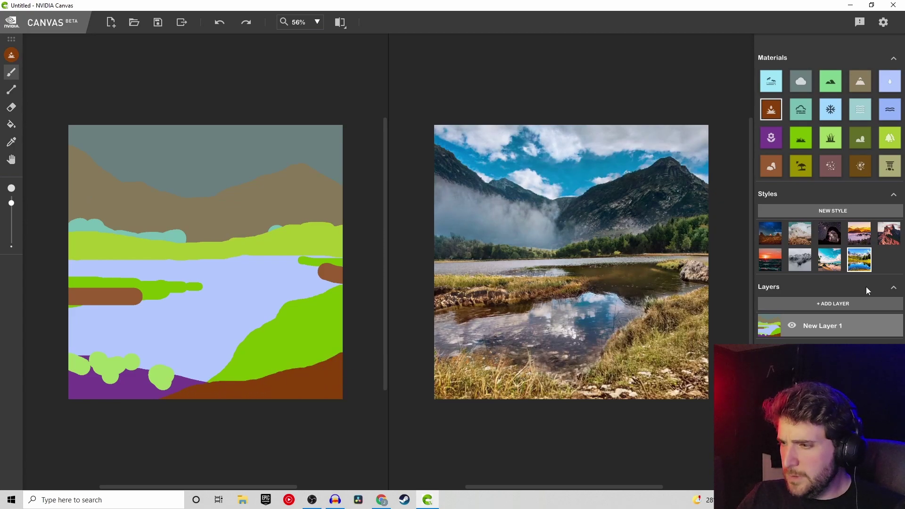
left_click(831, 166)
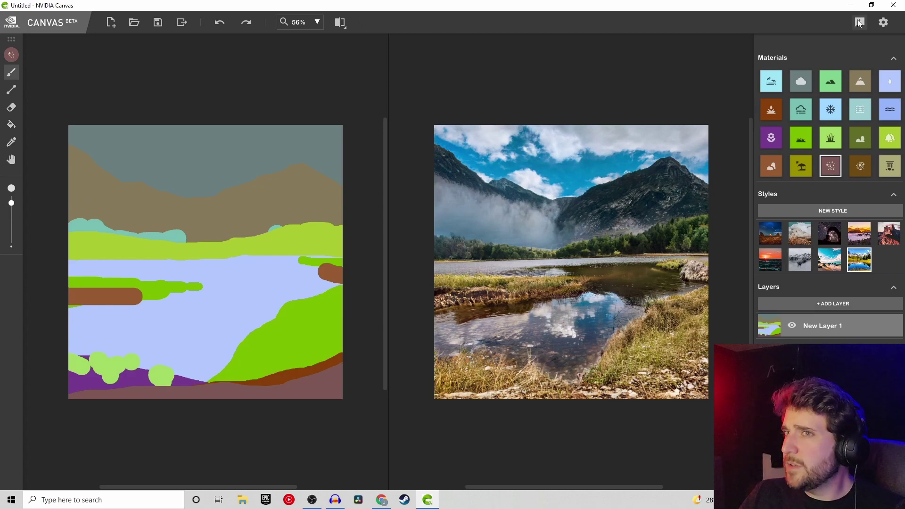
Apply the starry night style and try painting clouds across the upper part of the blank canvas
left_click(317, 23)
left_click(297, 35)
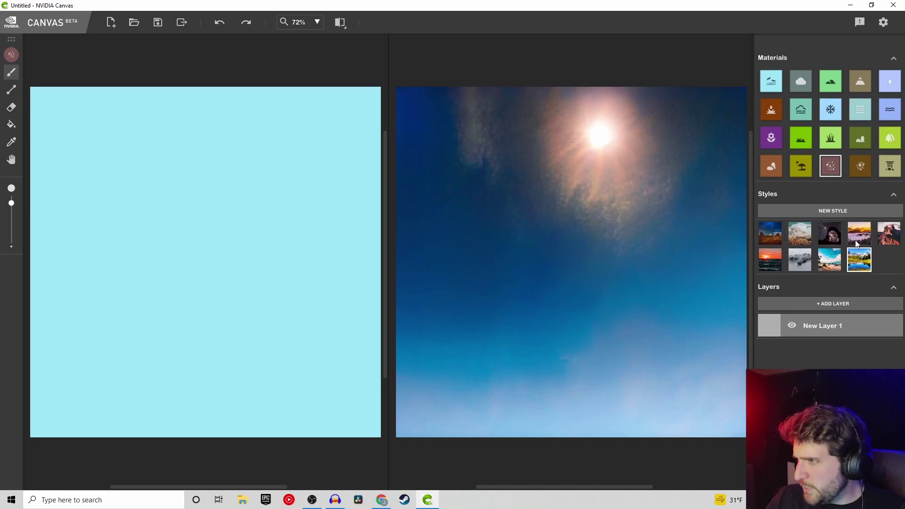
left_click(830, 236)
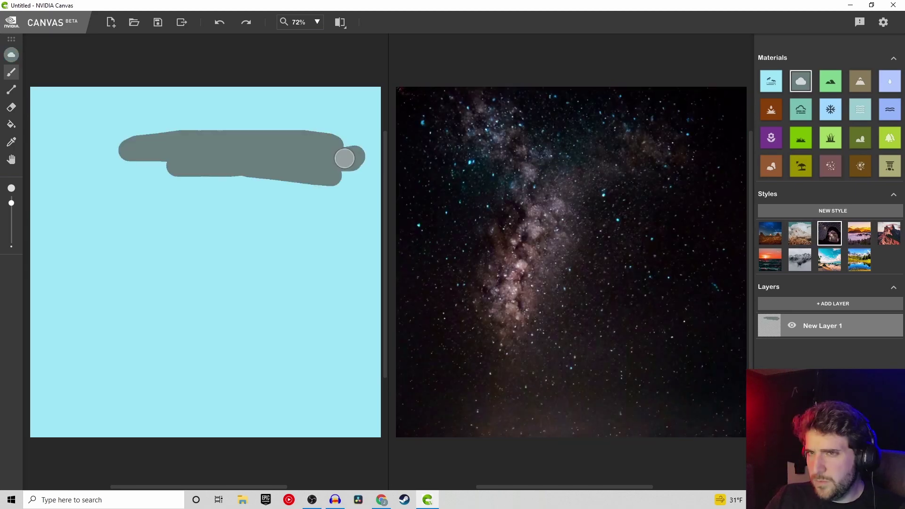
mouse_move(52, 162)
left_mouse_down()
mouse_move(330, 164)
mouse_move(189, 208)
mouse_move(212, 136)
left_mouse_up()
mouse_move(59, 170)
left_mouse_down()
mouse_move(162, 125)
mouse_move(54, 140)
left_mouse_up()
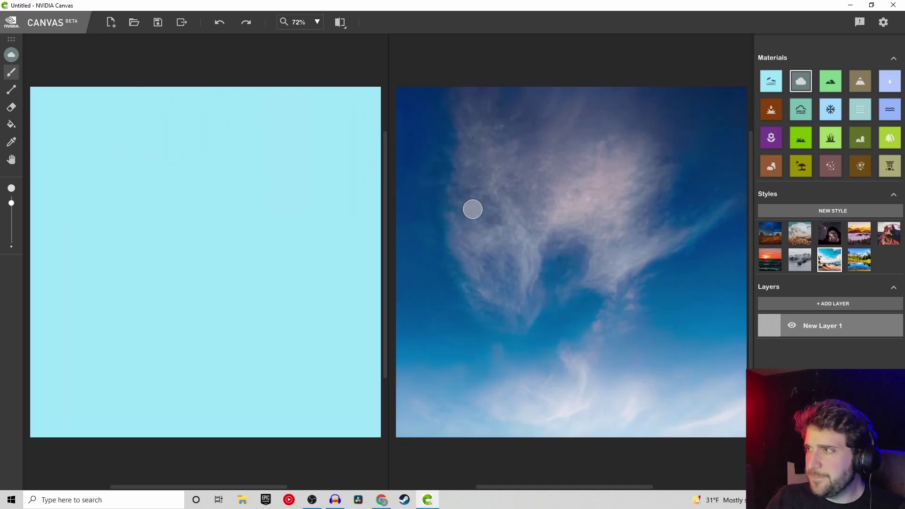
Draw a straight sea line across the middle of the canvas as the horizon and fill the area below it with sea
key("e")
left_click(11, 89)
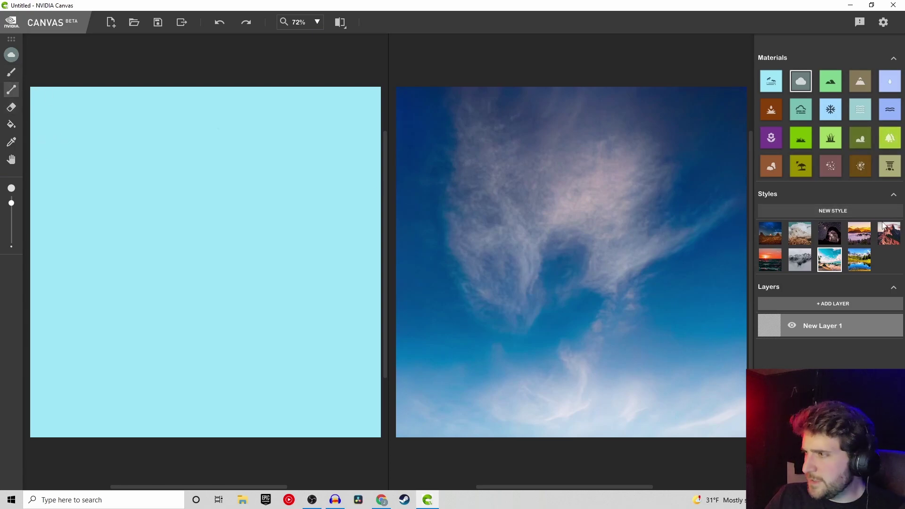
left_click(860, 109)
left_click_drag(30, 257, 412, 255)
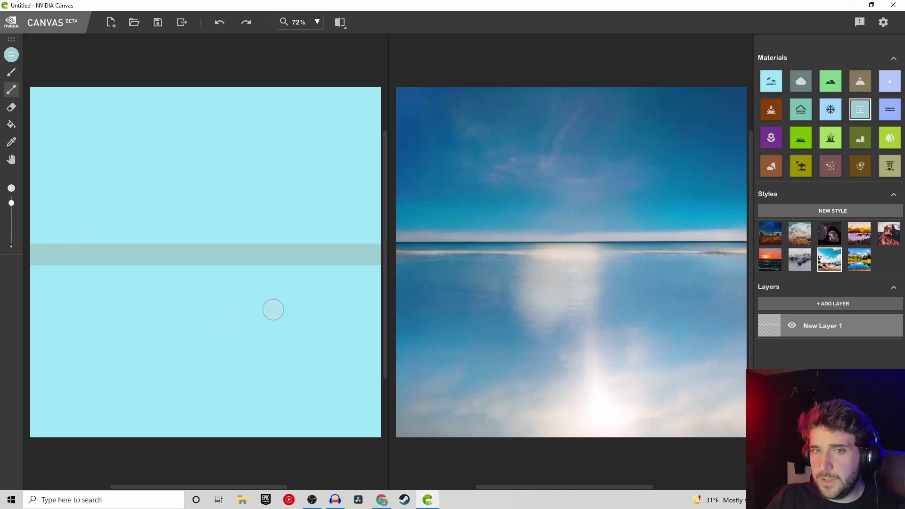
left_click_drag(76, 301, 391, 317)
left_click(13, 123)
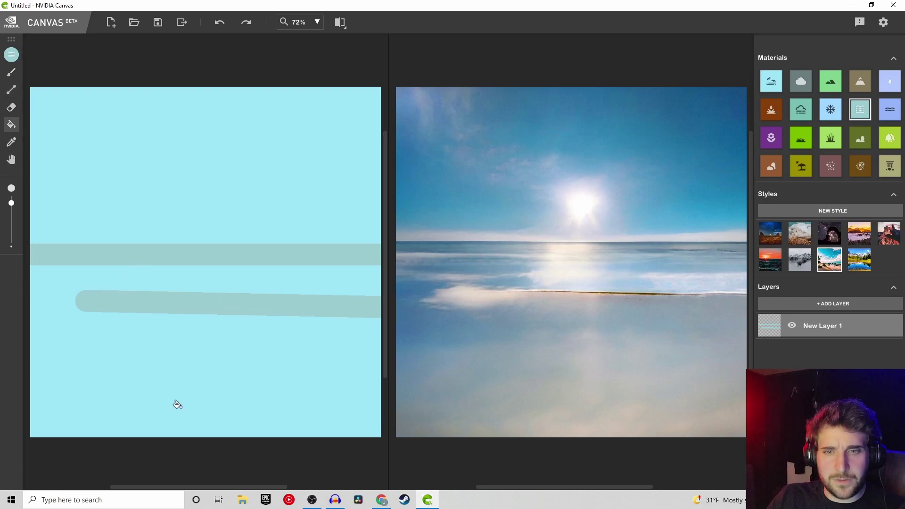
left_click(179, 377)
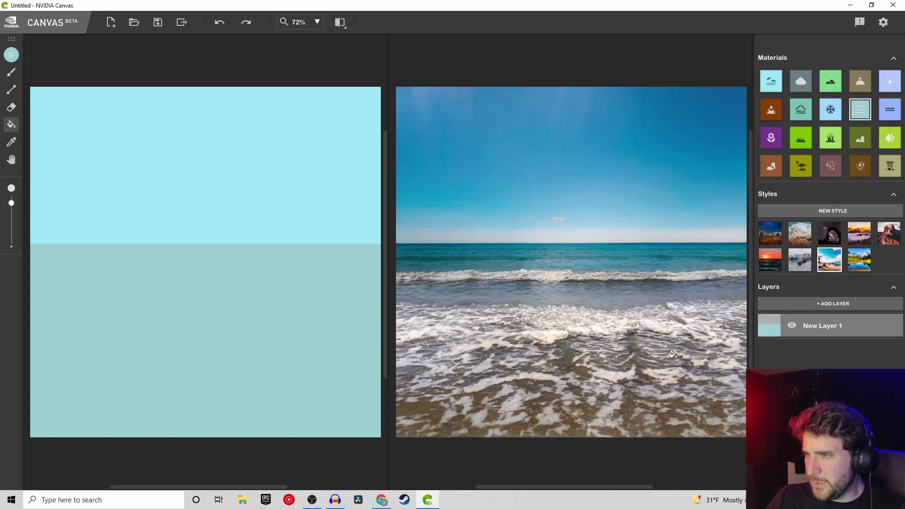
Brush a sand beach across the foreground with a shoreline rising gently to the right, plus a sandy headland at the right below the horizon
left_click(801, 166)
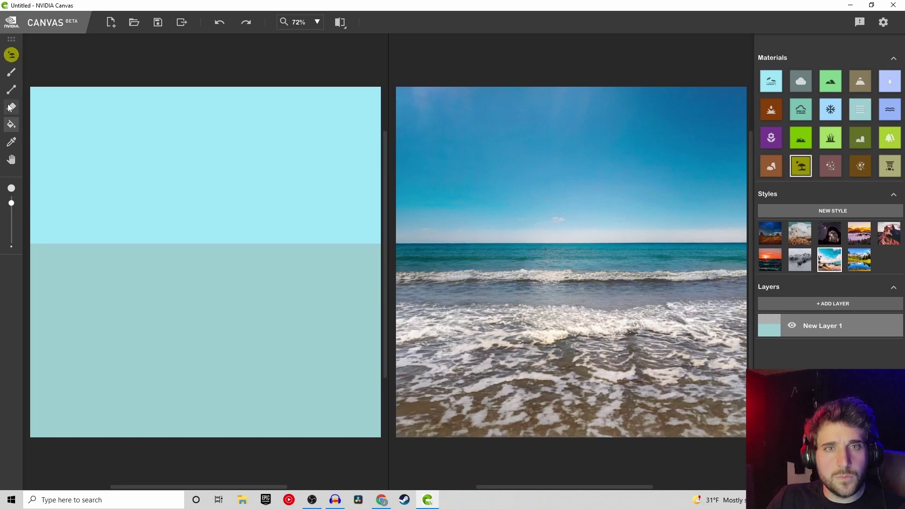
left_click(12, 78)
mouse_move(43, 367)
left_mouse_down()
mouse_move(60, 381)
mouse_move(127, 395)
left_mouse_up()
mouse_move(42, 378)
left_mouse_down()
mouse_move(63, 405)
mouse_move(289, 402)
left_mouse_up()
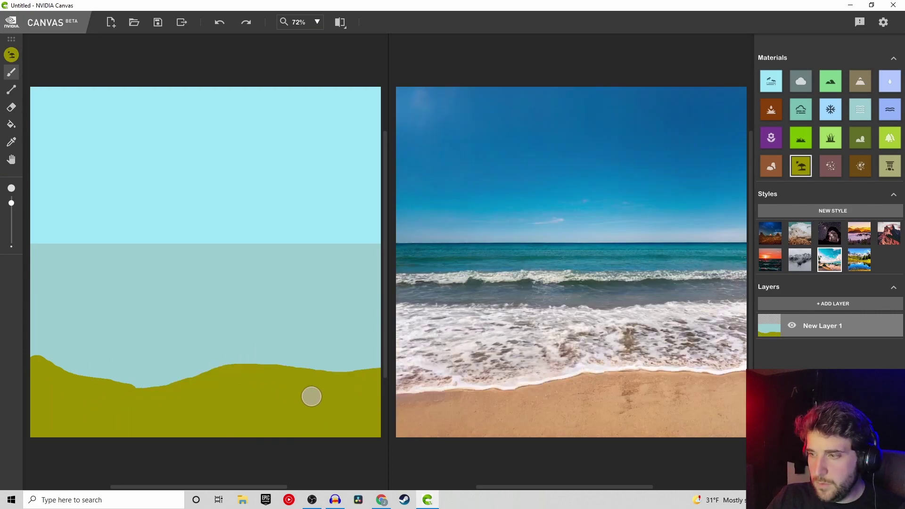
left_click_drag(249, 382, 335, 363)
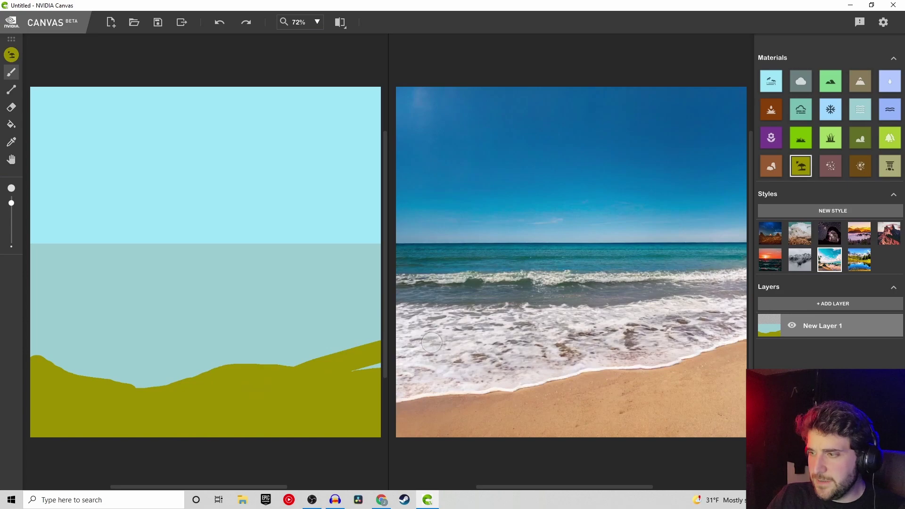
mouse_move(389, 351)
left_mouse_down()
mouse_move(343, 353)
mouse_move(315, 332)
left_mouse_up()
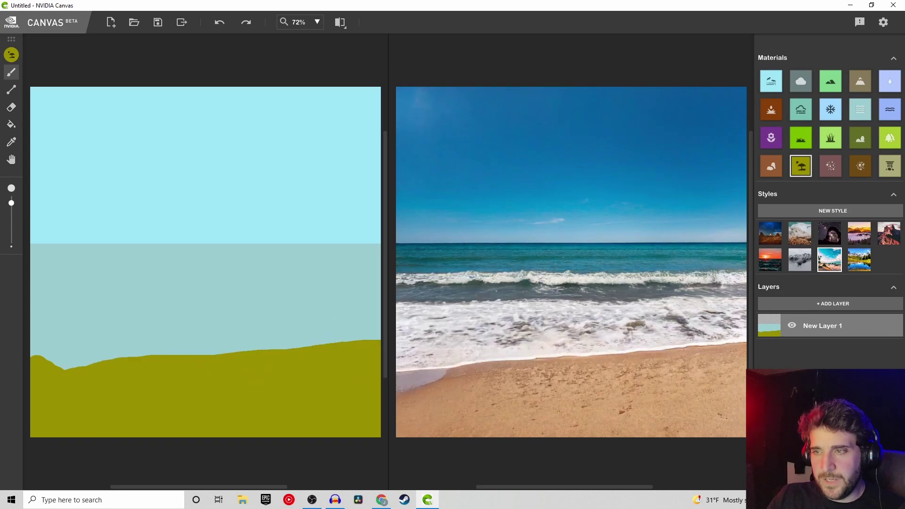
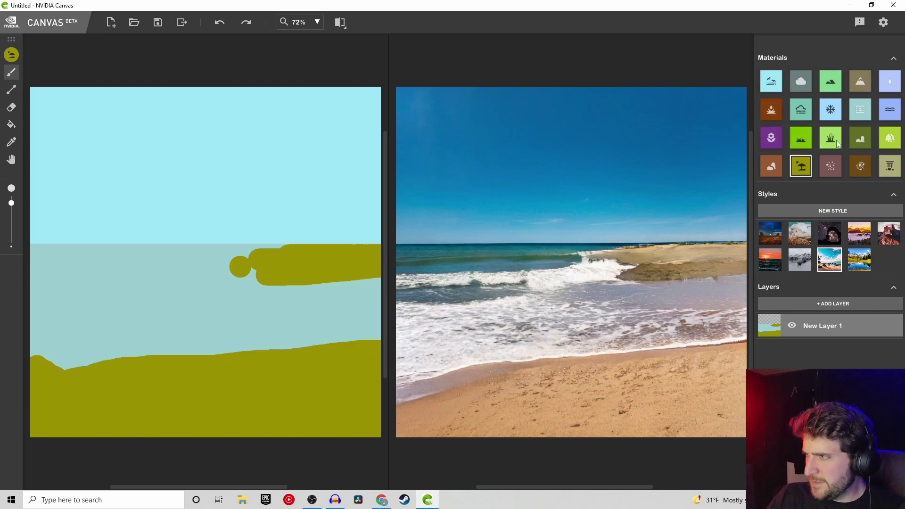
Paint dark-green bush strips on the right headland and add trees of varying height along its top and across its middle
left_click(860, 137)
mouse_move(274, 261)
left_mouse_down()
mouse_move(334, 261)
mouse_move(378, 243)
mouse_move(340, 243)
left_mouse_up()
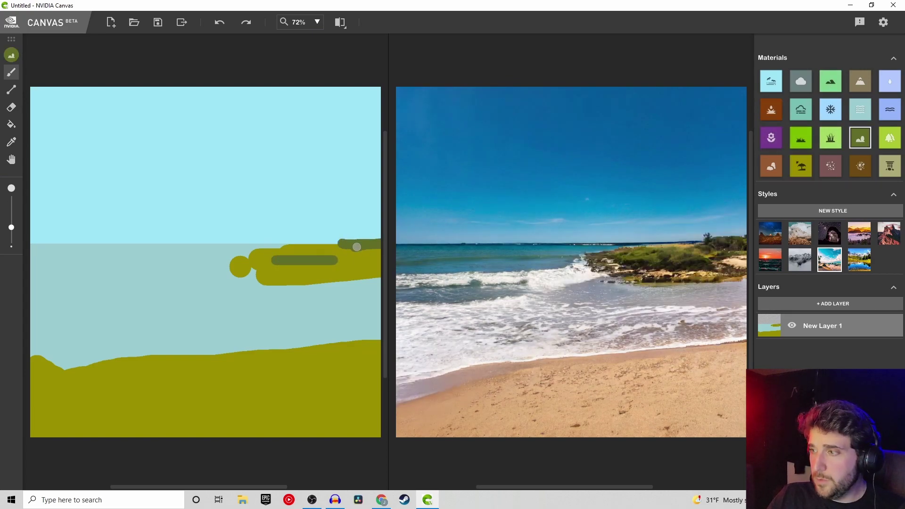
left_click(885, 138)
left_click_drag(366, 233, 364, 218)
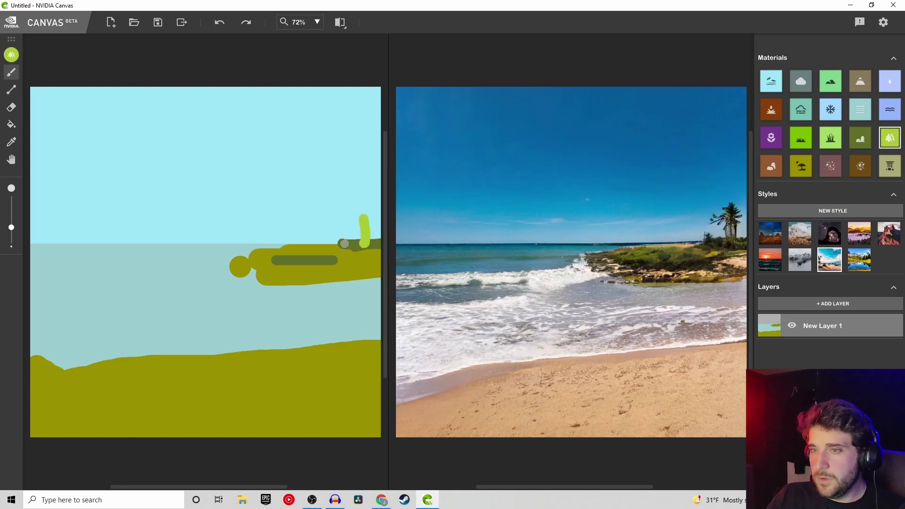
left_click_drag(335, 247, 335, 238)
left_click(306, 247)
left_click(288, 247)
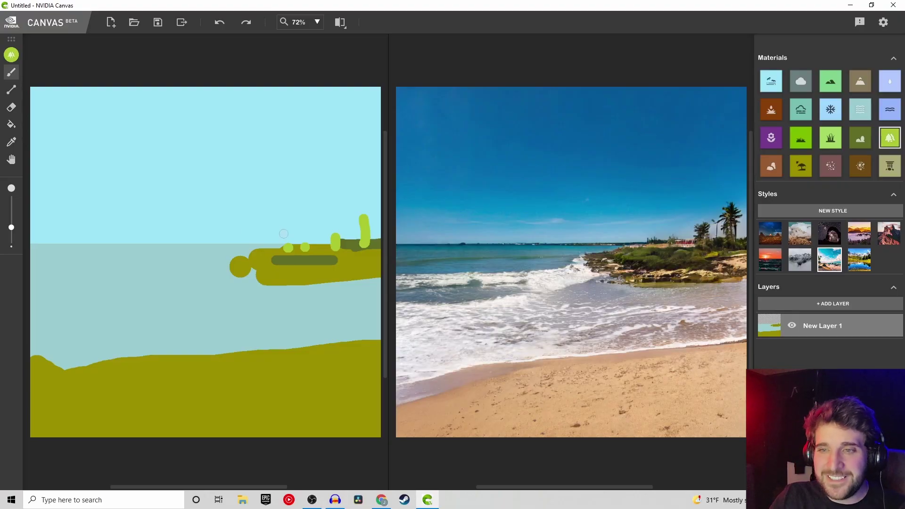
left_click_drag(264, 254, 276, 254)
left_click_drag(336, 270, 356, 268)
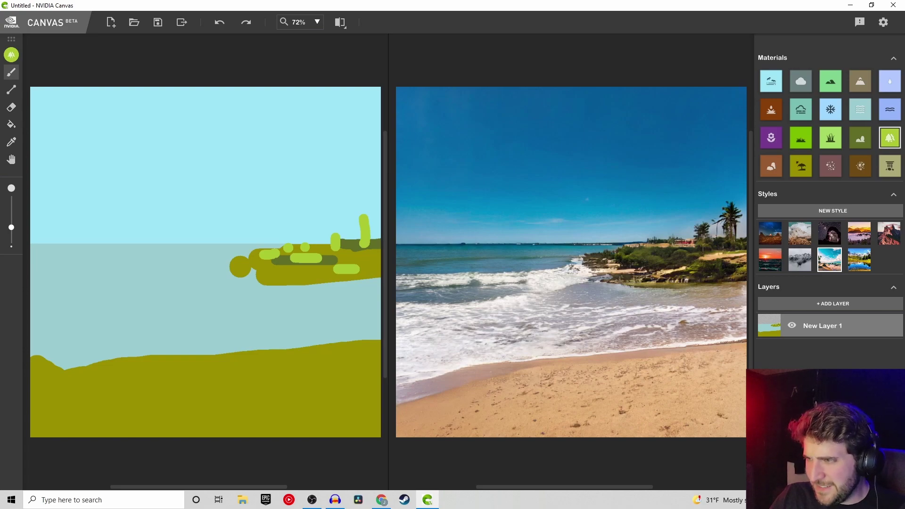
Paint a short strip of trees on the horizon at the left edge of the canvas, undoing the first, longer stroke
left_click_drag(33, 245, 121, 247)
key("ctrl+z")
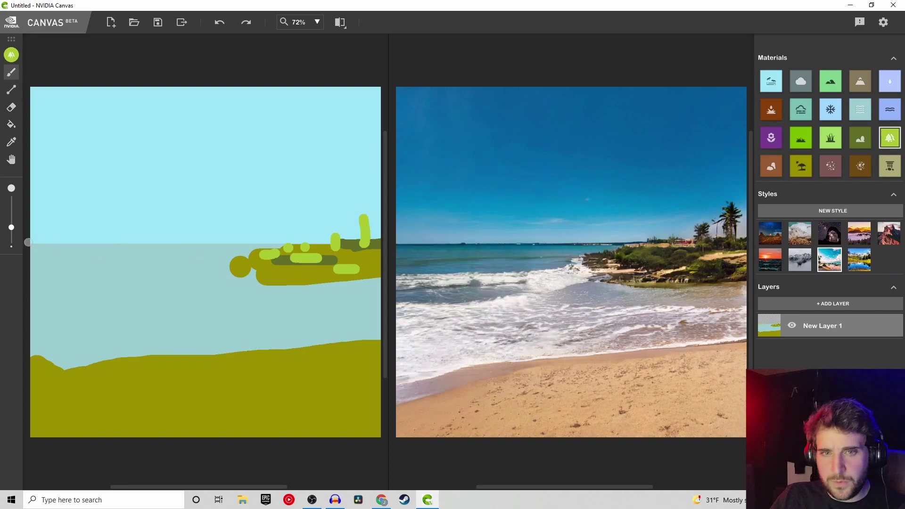
left_click_drag(51, 244, 56, 244)
Try painting thin and thicker strips of trees across the water on the left side, undoing the strokes between attempts
left_click_drag(33, 286, 181, 271)
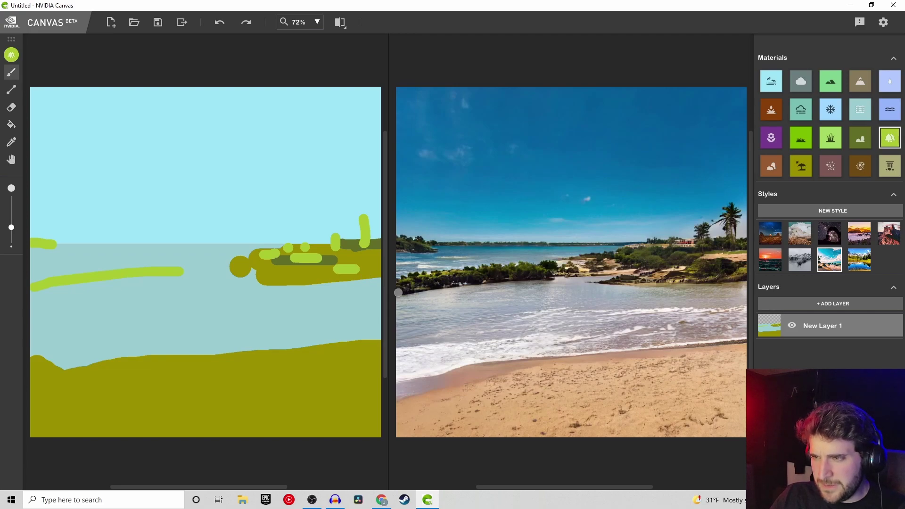
key("ctrl+z")
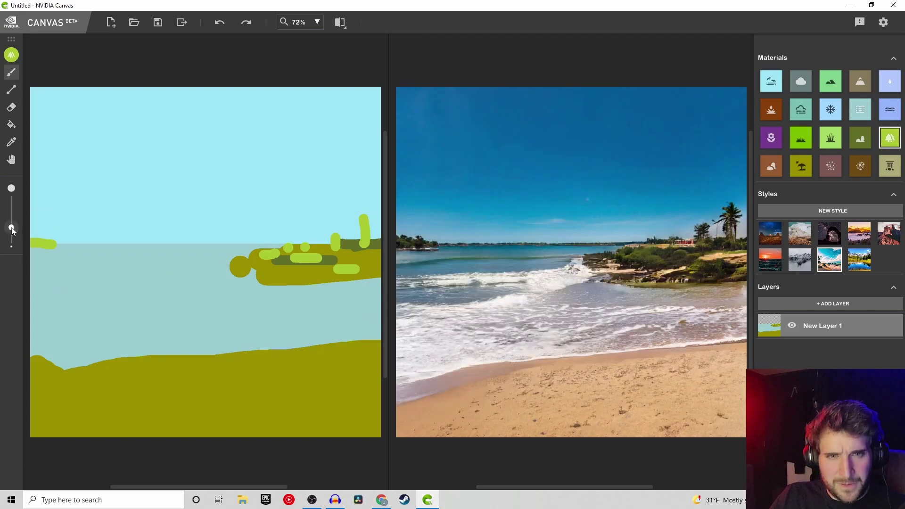
left_click_drag(34, 288, 158, 289)
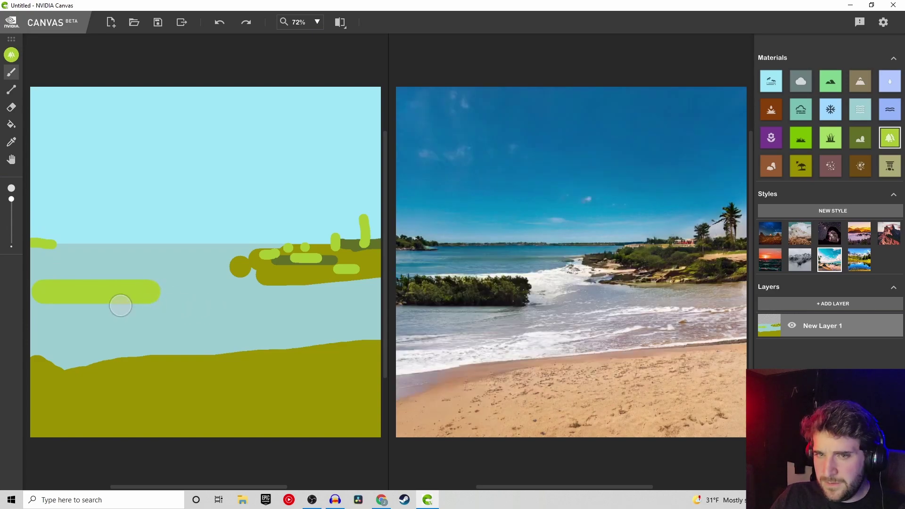
key("ctrl+z")
left_click_drag(37, 301, 212, 303)
Try painting a large stone outcrop over the lower right of the beach, and undo the stone strokes
left_click(771, 166)
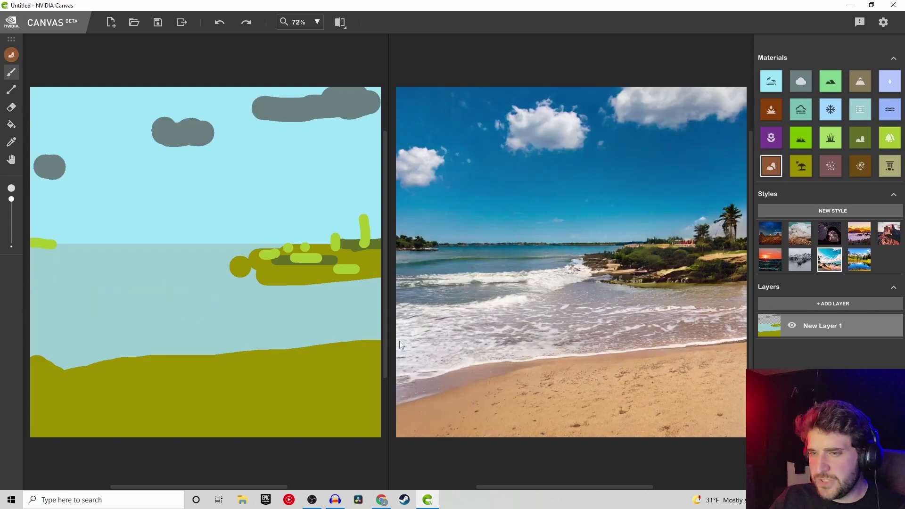
mouse_move(372, 388)
left_mouse_down()
mouse_move(405, 397)
mouse_move(319, 422)
mouse_move(364, 431)
left_mouse_up()
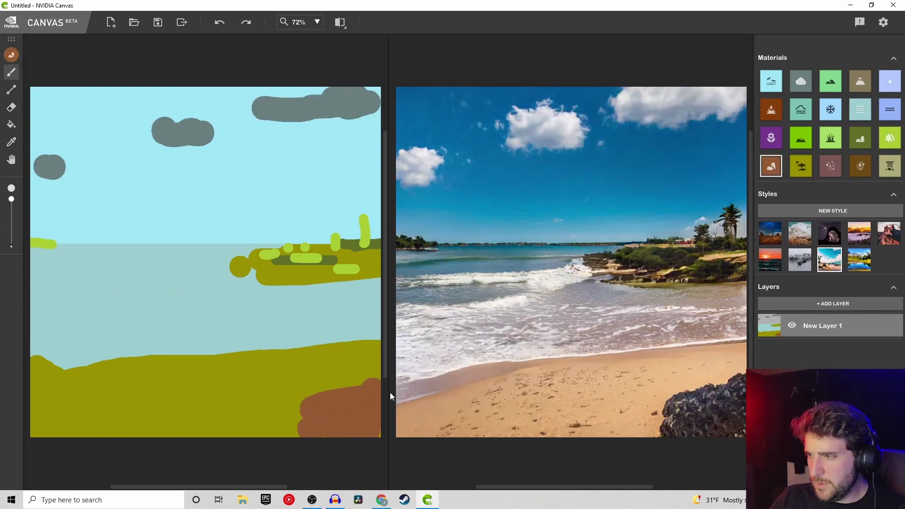
mouse_move(179, 425)
left_mouse_down()
mouse_move(243, 422)
mouse_move(228, 408)
mouse_move(348, 384)
mouse_move(315, 399)
mouse_move(370, 359)
mouse_move(358, 384)
mouse_move(344, 370)
mouse_move(368, 386)
mouse_move(363, 348)
mouse_move(297, 362)
mouse_move(245, 443)
mouse_move(205, 407)
left_mouse_up()
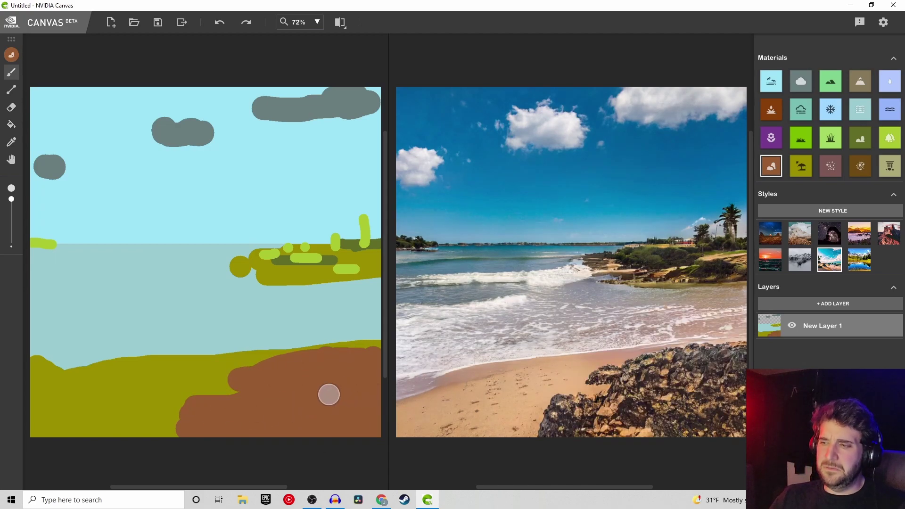
key("ctrl+z")
key("ctrl+z")
key("ctrl+z")
key("ctrl+z")
key("ctrl+z")
key("ctrl+z")
key("ctrl+z")
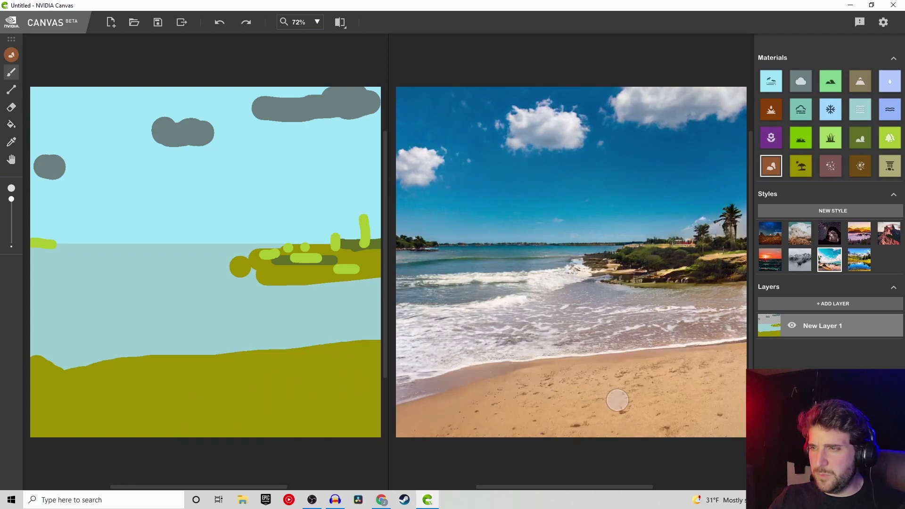
key("ctrl+y")
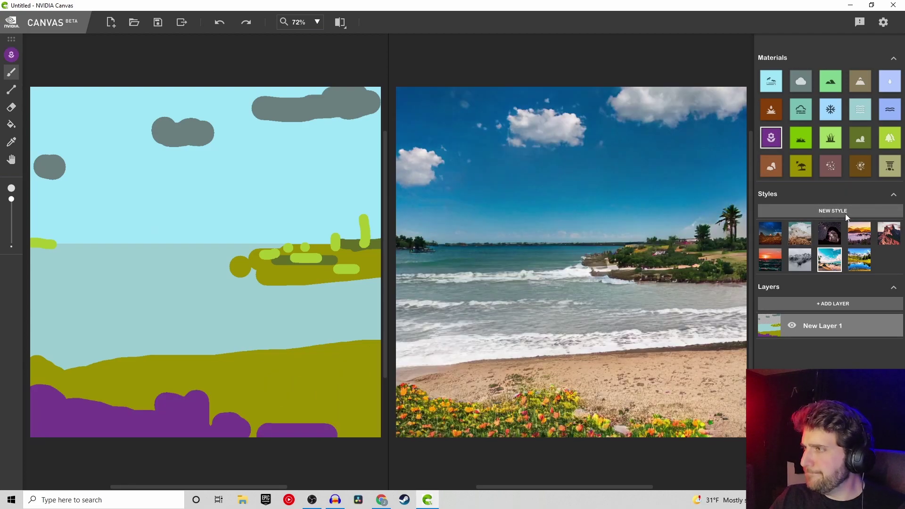
Try covering the water and beach with snow, extend a second attempt over the sky, and undo both
left_click(831, 109)
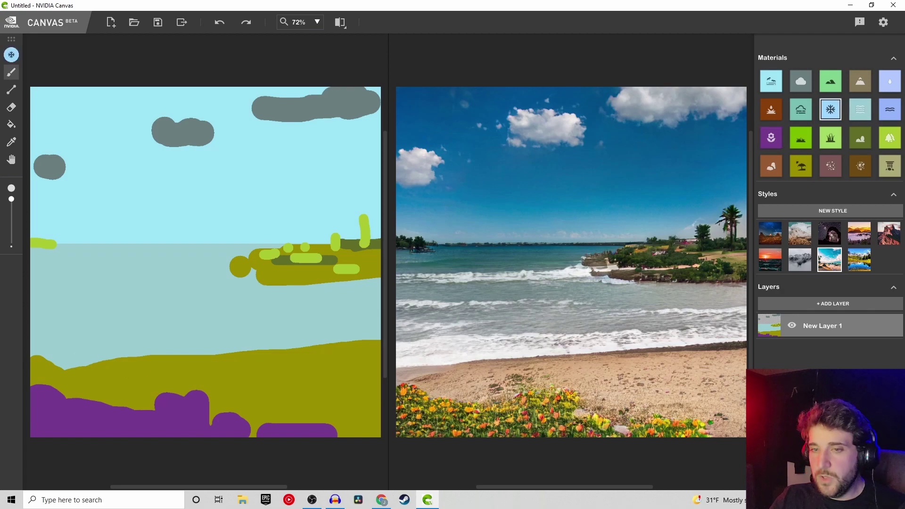
mouse_move(226, 337)
left_mouse_down()
mouse_move(344, 283)
mouse_move(388, 363)
mouse_move(324, 289)
left_mouse_up()
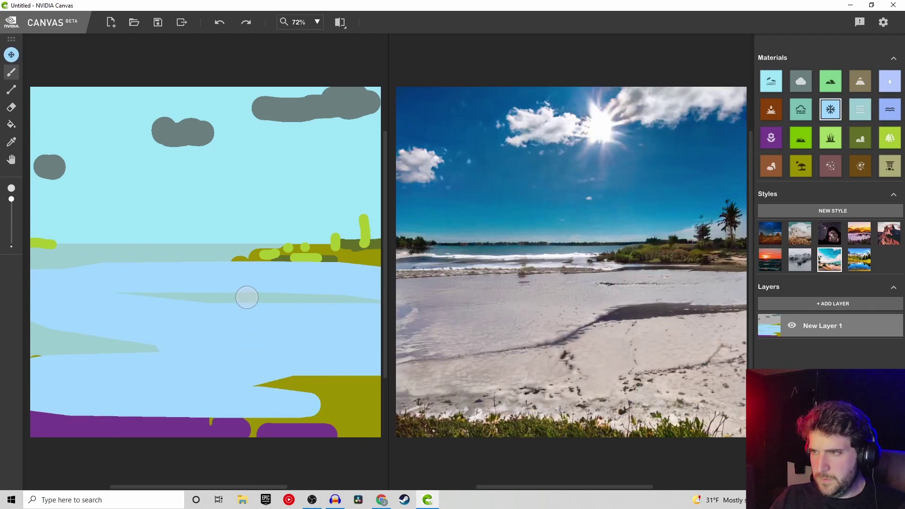
key("ctrl+z")
mouse_move(278, 210)
left_mouse_down()
mouse_move(330, 255)
mouse_move(95, 289)
mouse_move(182, 241)
mouse_move(90, 398)
mouse_move(273, 288)
left_mouse_up()
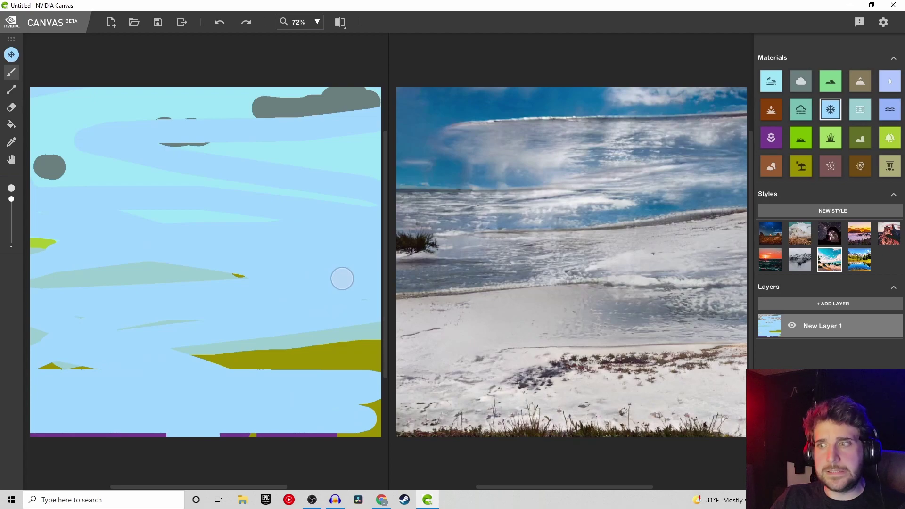
key("ctrl+z")
Try painting a broad mountain slope descending from the upper right edge to the lower left, and undo it
left_click(861, 81)
mouse_move(373, 146)
left_mouse_down()
mouse_move(75, 359)
mouse_move(228, 343)
mouse_move(150, 366)
mouse_move(330, 352)
mouse_move(311, 307)
left_mouse_up()
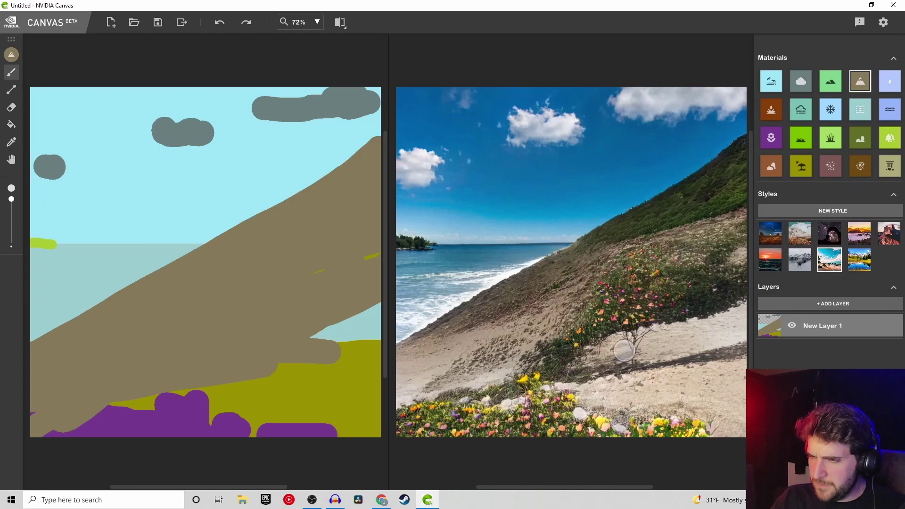
key("ctrl+z")
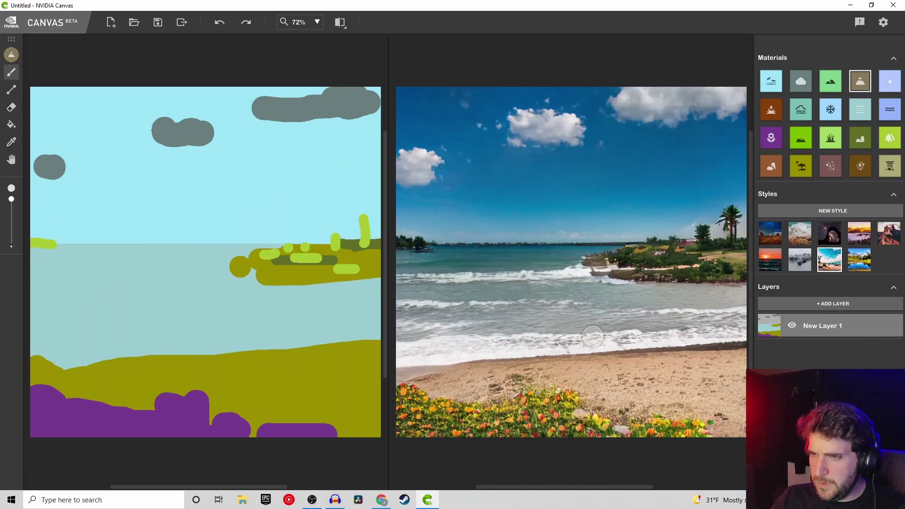
Start a new canvas in the red ocean-sunset style and paint a broad mass of clouds over its upper half
left_click(111, 22)
mouse_move(203, 159)
left_mouse_down()
mouse_move(291, 163)
mouse_move(302, 152)
mouse_move(227, 177)
mouse_move(129, 158)
mouse_move(129, 190)
mouse_move(252, 216)
mouse_move(230, 211)
mouse_move(371, 211)
left_mouse_up()
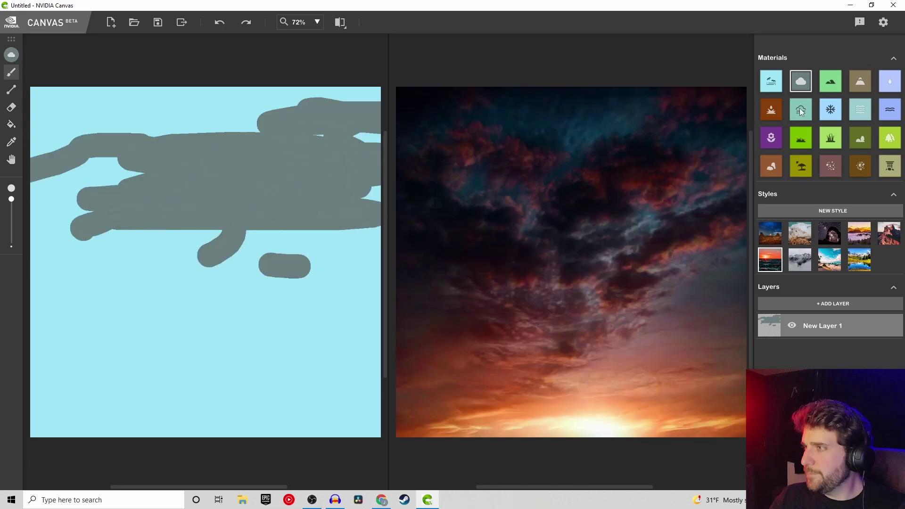
Try painting a wide band of flowers across the lower part of the sunset scene, and undo it
left_click(772, 138)
mouse_move(43, 414)
left_mouse_down()
mouse_move(81, 376)
mouse_move(340, 386)
left_mouse_up()
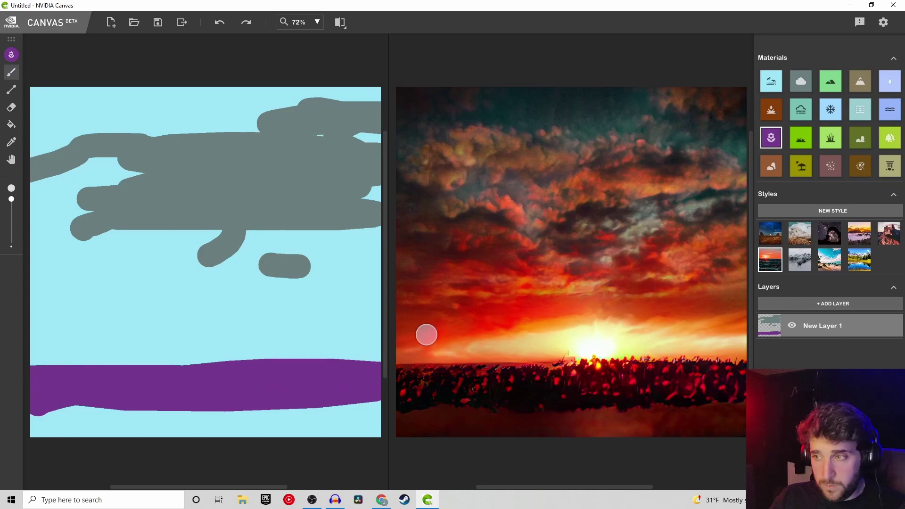
key("ctrl+z")
Fill the lower part of the sunset scene with grass and add trees along the right horizon and in the lower left corner
left_click(792, 136)
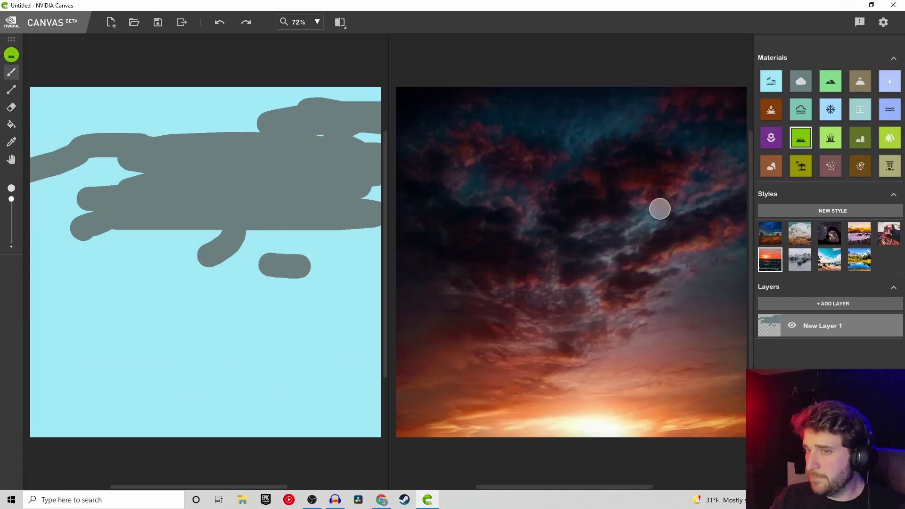
mouse_move(165, 295)
left_mouse_down()
mouse_move(270, 344)
mouse_move(61, 343)
mouse_move(109, 434)
mouse_move(344, 430)
left_mouse_up()
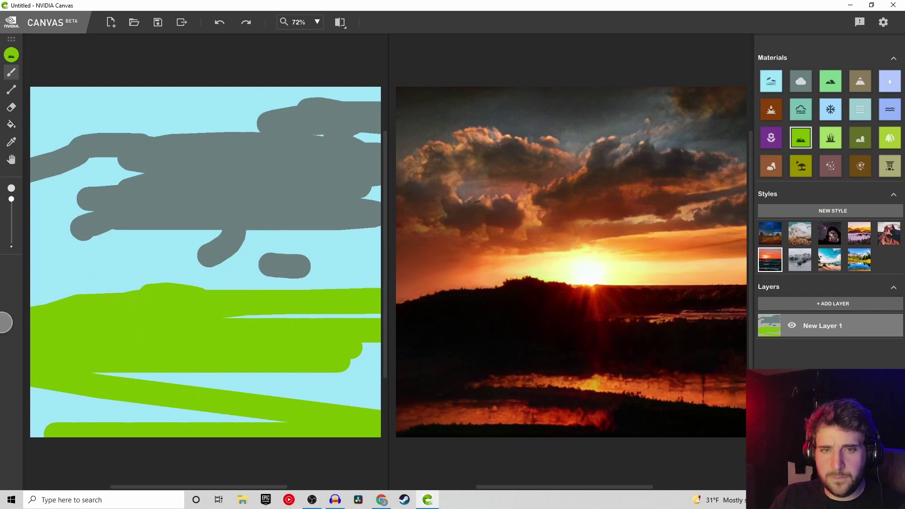
left_click(890, 138)
left_click_drag(243, 297, 394, 293)
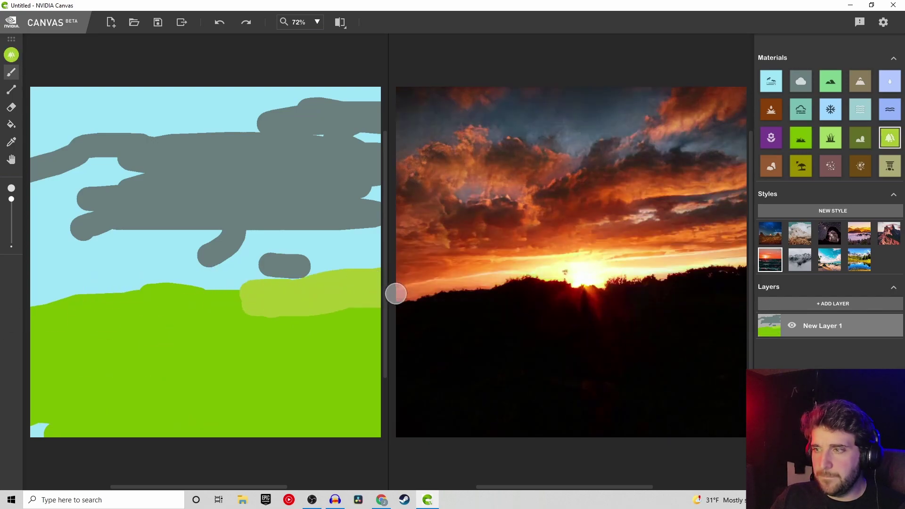
scroll(329, 267, "down", 1)
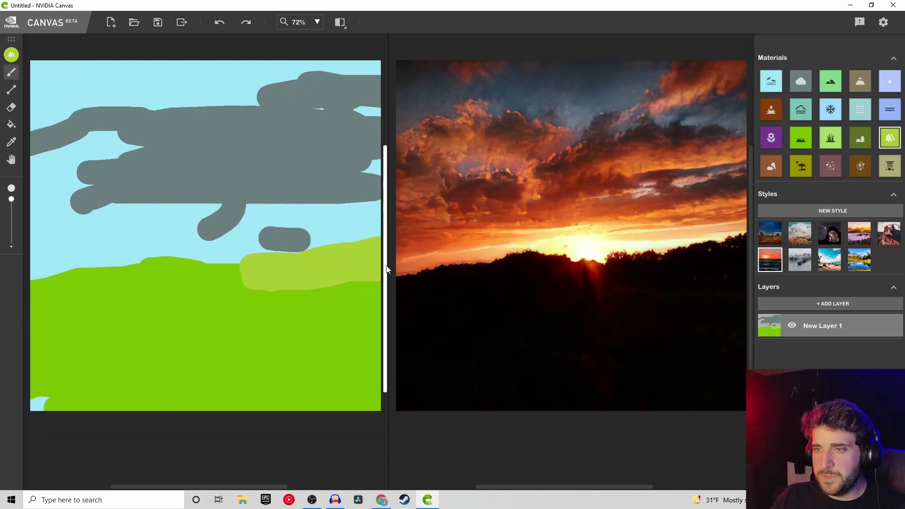
left_click_drag(385, 262, 388, 292)
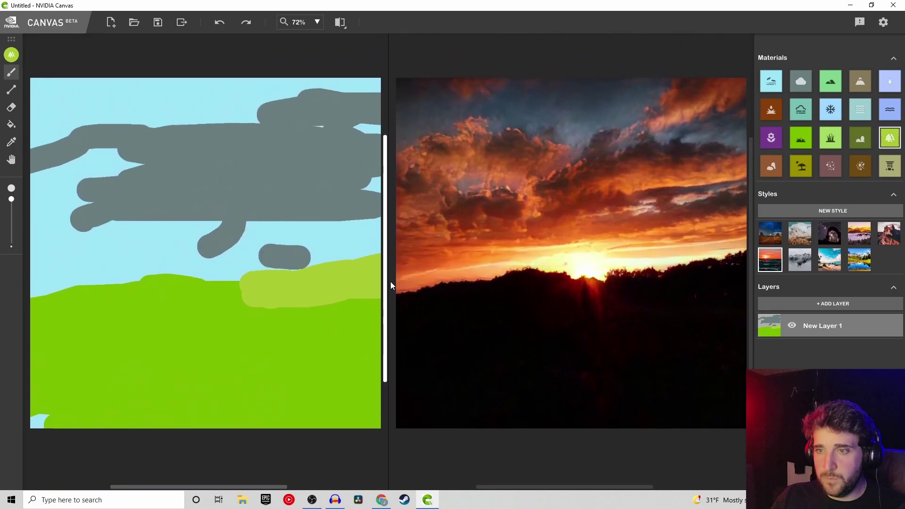
mouse_move(45, 413)
left_mouse_down()
mouse_move(33, 421)
mouse_move(57, 411)
left_mouse_up()
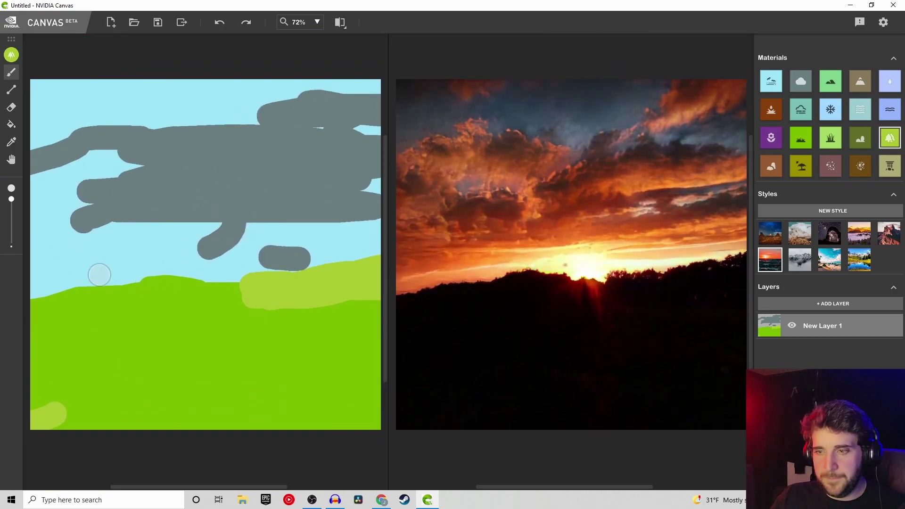
Paint trees along the left horizon and flood the foreground with sea, narrowing to an inlet that reaches the horizon between the trees
mouse_move(66, 295)
left_mouse_down()
mouse_move(5, 283)
mouse_move(172, 280)
left_mouse_up()
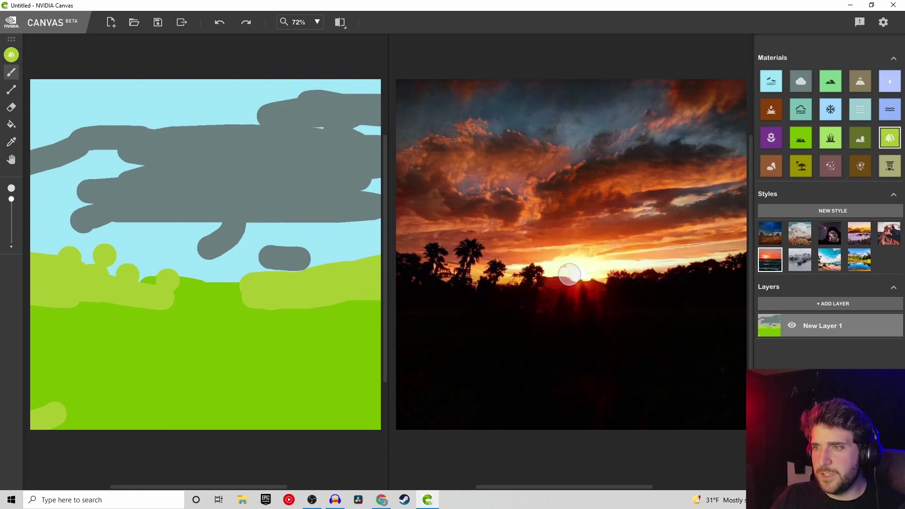
left_click(860, 109)
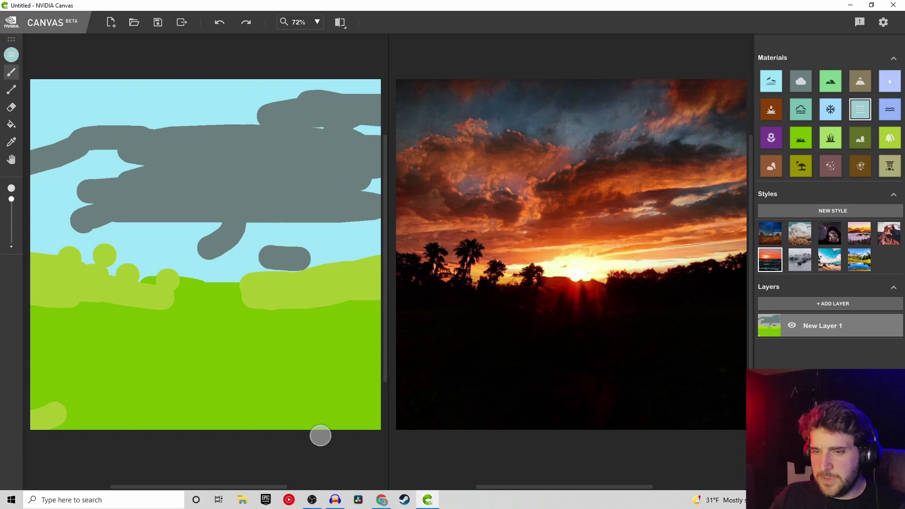
mouse_move(338, 405)
left_mouse_down()
mouse_move(196, 411)
mouse_move(308, 420)
mouse_move(335, 412)
mouse_move(161, 410)
mouse_move(255, 358)
mouse_move(170, 338)
mouse_move(279, 332)
mouse_move(196, 297)
mouse_move(191, 269)
mouse_move(162, 268)
mouse_move(230, 269)
left_mouse_up()
key("ctrl+z")
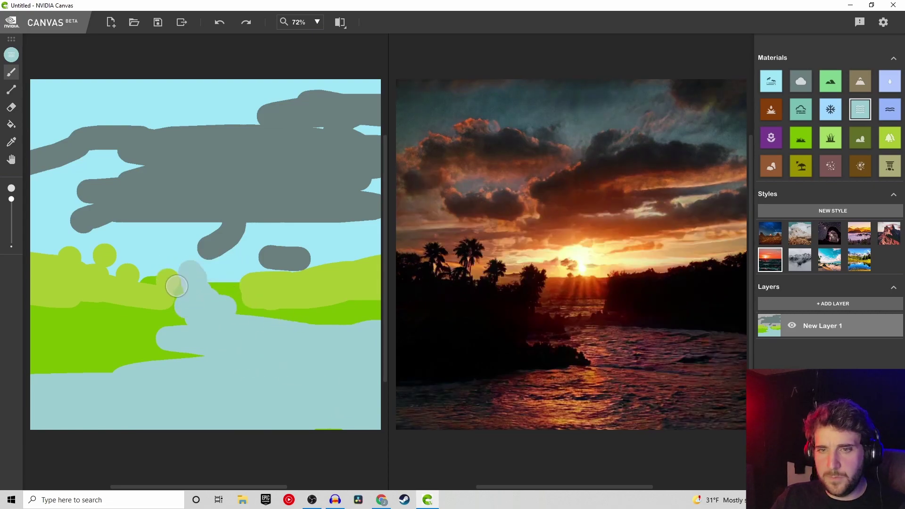
Preview the sea scene in the tropical beach and grey misty styles, and apply the dark blue desert style
left_click(832, 265)
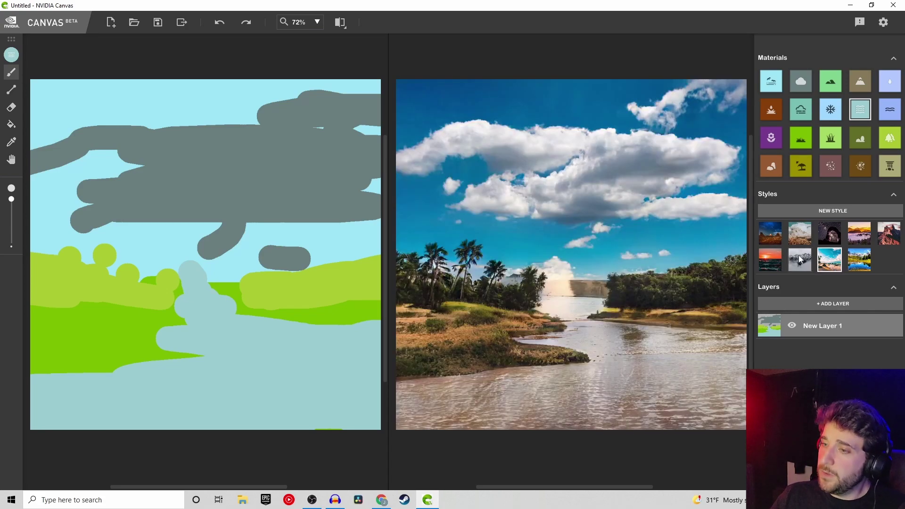
left_click(800, 258)
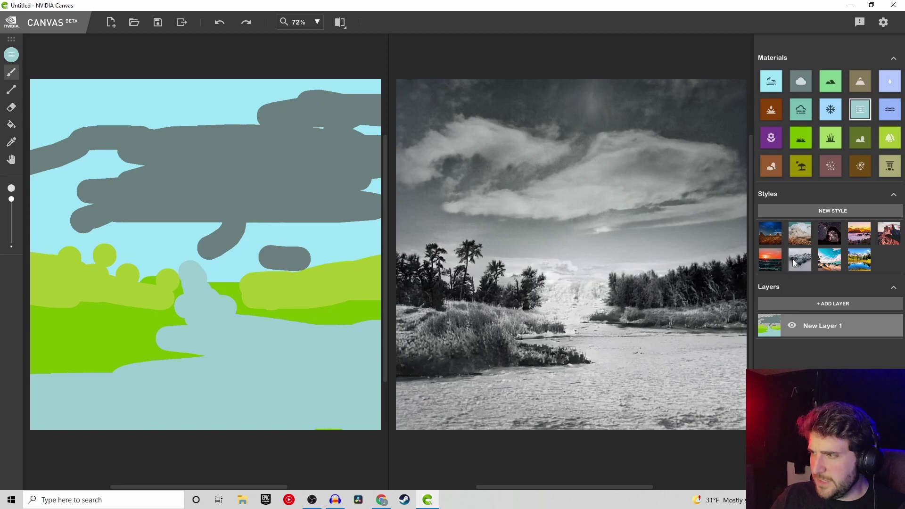
left_click(799, 239)
left_click(782, 240)
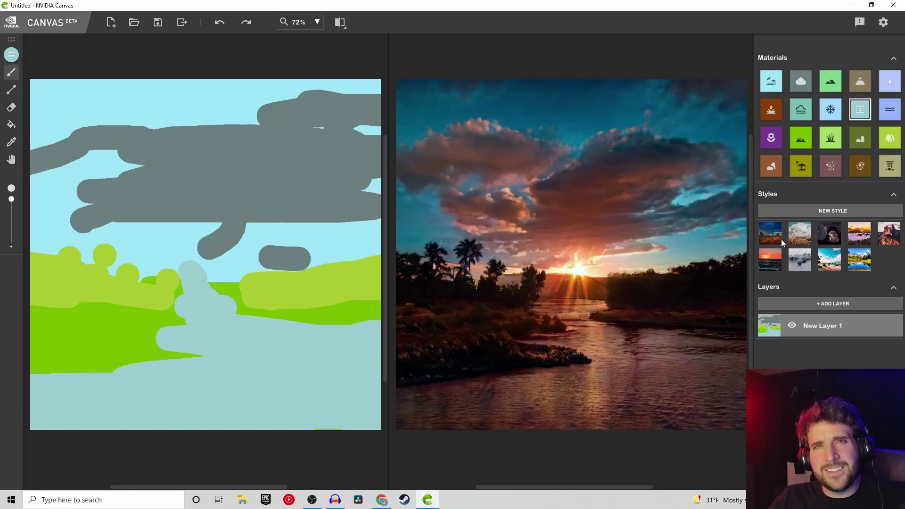
Paint a dirt bank along the lower edge of the scene and repaint the sea as river water
left_click(772, 109)
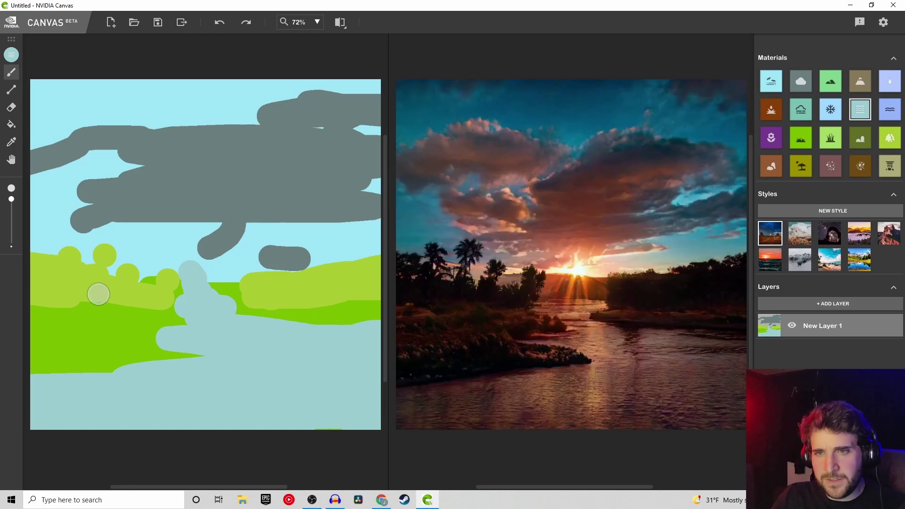
mouse_move(182, 424)
left_mouse_down()
mouse_move(388, 381)
mouse_move(236, 419)
mouse_move(36, 425)
left_mouse_up()
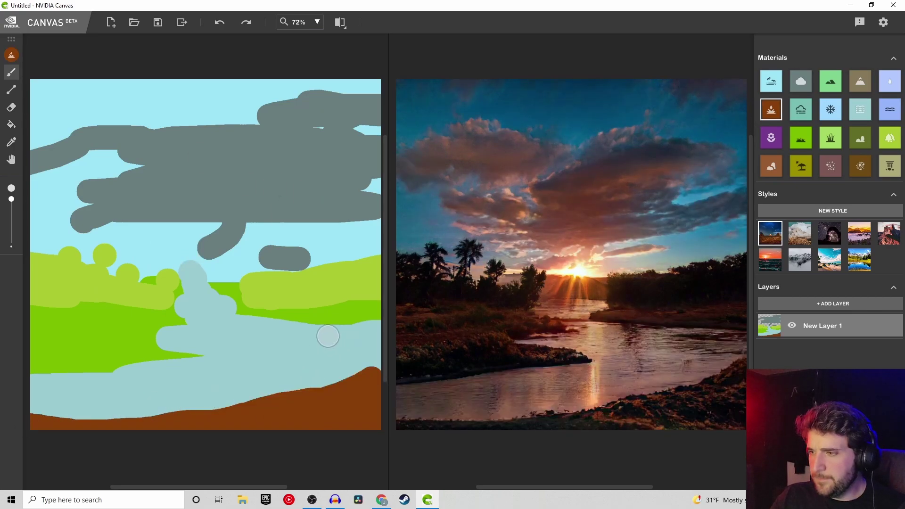
left_click(898, 113)
mouse_move(158, 375)
left_mouse_down()
mouse_move(188, 388)
mouse_move(236, 373)
mouse_move(226, 372)
mouse_move(386, 359)
mouse_move(194, 356)
mouse_move(350, 343)
mouse_move(191, 339)
mouse_move(217, 318)
mouse_move(189, 314)
mouse_move(210, 301)
mouse_move(190, 280)
mouse_move(233, 326)
mouse_move(399, 333)
mouse_move(312, 366)
mouse_move(214, 386)
mouse_move(27, 389)
mouse_move(224, 369)
mouse_move(14, 394)
mouse_move(105, 407)
mouse_move(85, 406)
mouse_move(389, 363)
mouse_move(366, 368)
left_mouse_up()
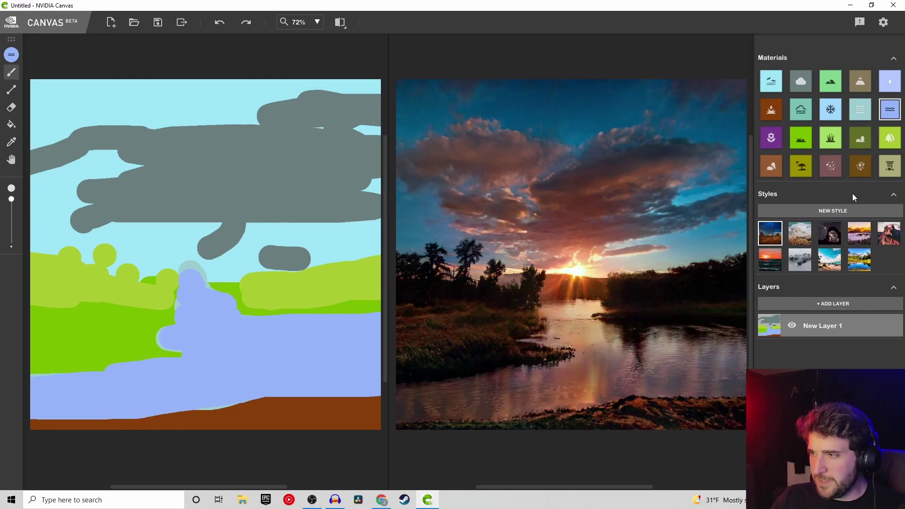
Try adding bushes along the right horizon above the trees, and undo the last strokes
left_click(861, 142)
left_click(271, 270)
left_click_drag(352, 262, 406, 254)
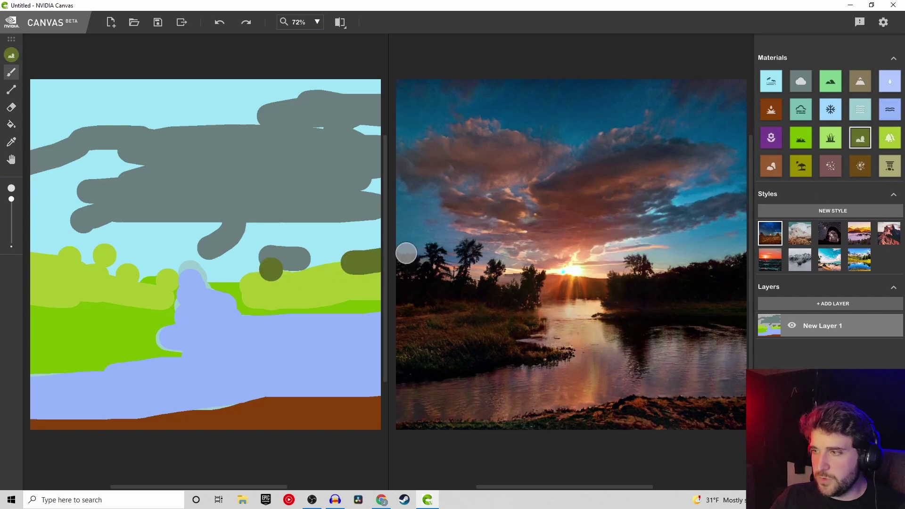
mouse_move(366, 278)
left_mouse_down()
mouse_move(339, 265)
mouse_move(371, 268)
mouse_move(326, 271)
mouse_move(357, 269)
left_mouse_up()
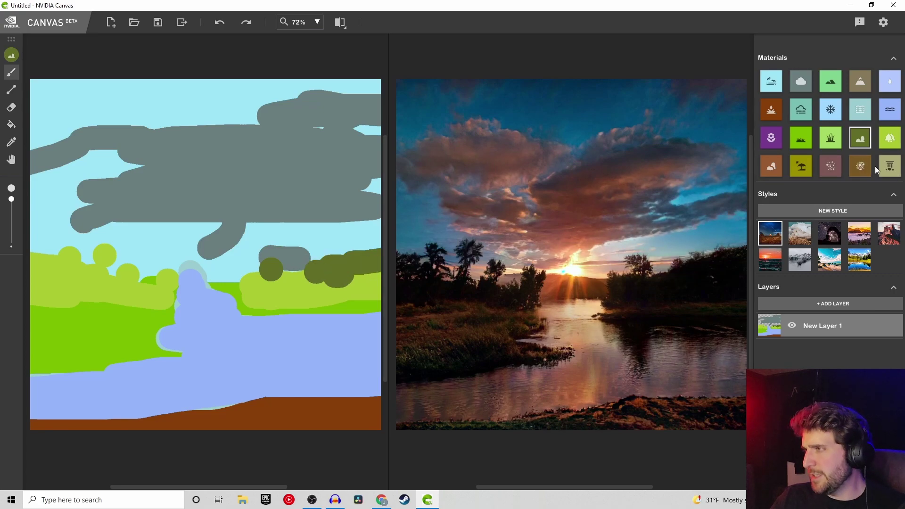
left_click(891, 141)
key("ctrl+z")
key("ctrl+z")
key("ctrl+z")
Start a new canvas, discarding the current changes, and paint a low mountain ridge across its full width above the middle
left_click(111, 22)
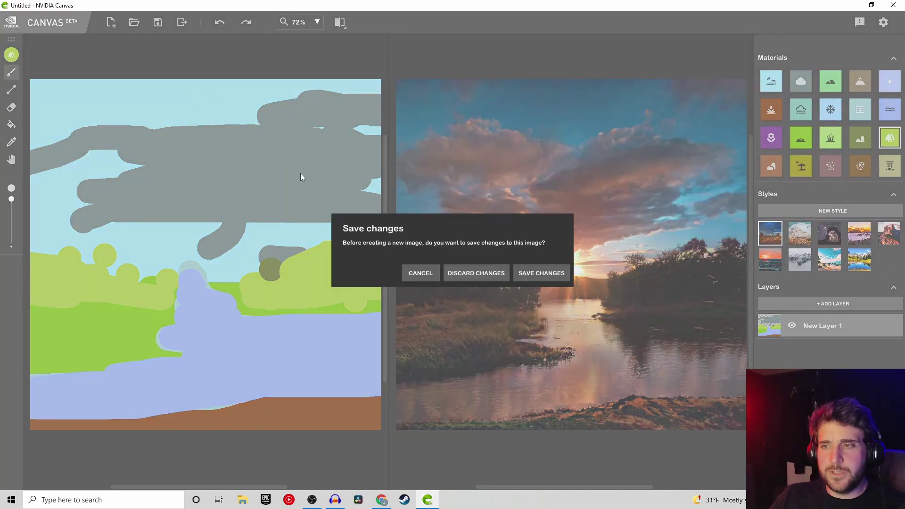
left_click(485, 274)
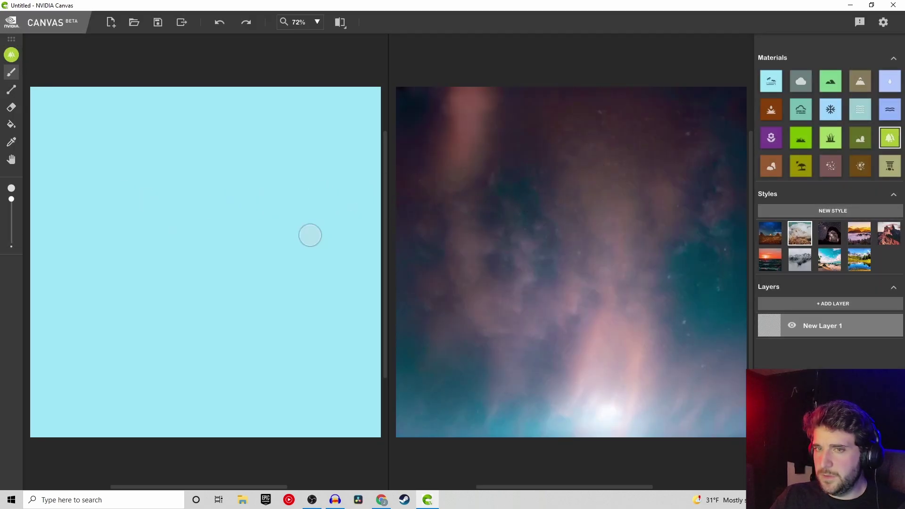
left_click(804, 143)
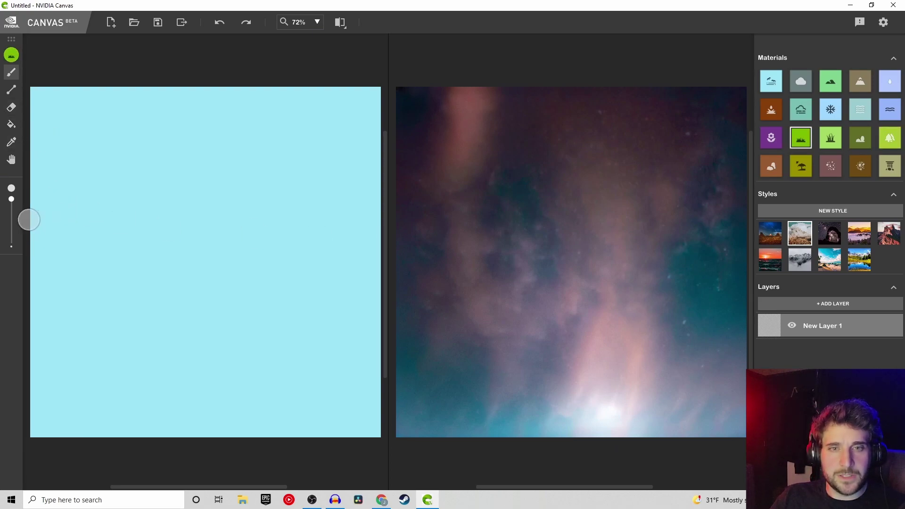
left_click(860, 91)
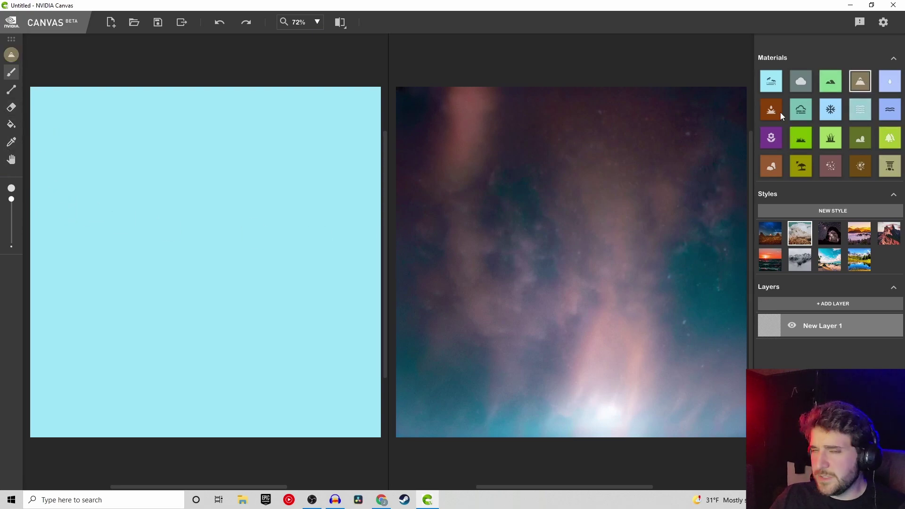
mouse_move(38, 199)
left_mouse_down()
mouse_move(257, 192)
mouse_move(383, 203)
mouse_move(34, 201)
left_mouse_up()
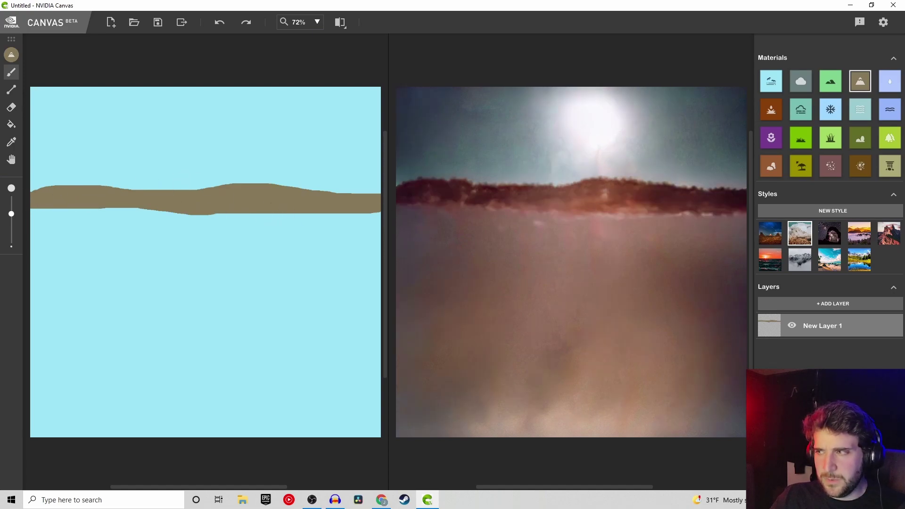
Draw a straight grass strip along the foot of the ridge and fill everything below it with grass
left_click(801, 137)
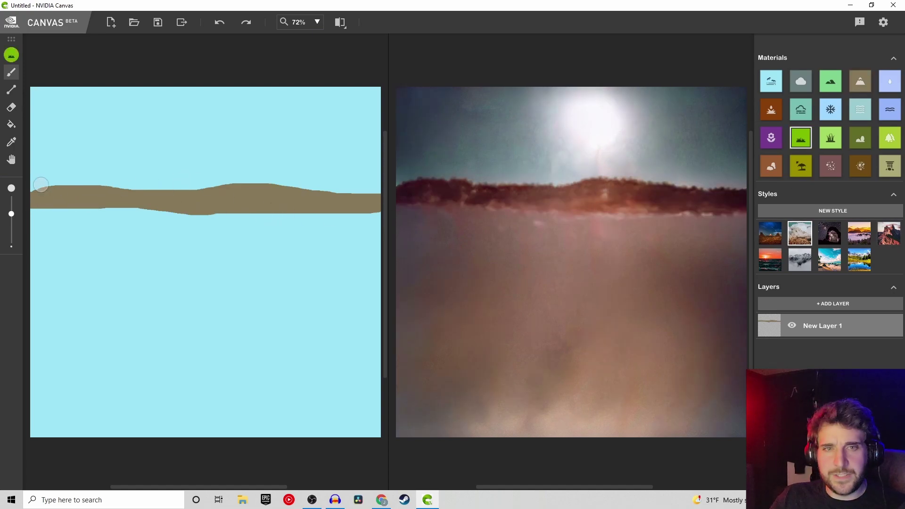
left_click(11, 89)
left_click_drag(32, 214, 421, 214)
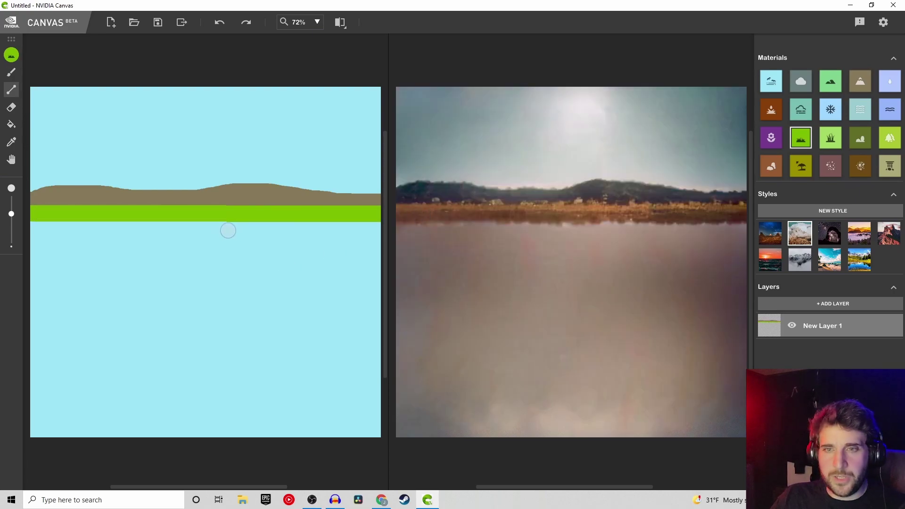
mouse_move(228, 230)
left_mouse_down()
mouse_move(56, 222)
mouse_move(415, 229)
mouse_move(142, 241)
left_mouse_up()
left_click(11, 124)
left_click(257, 352)
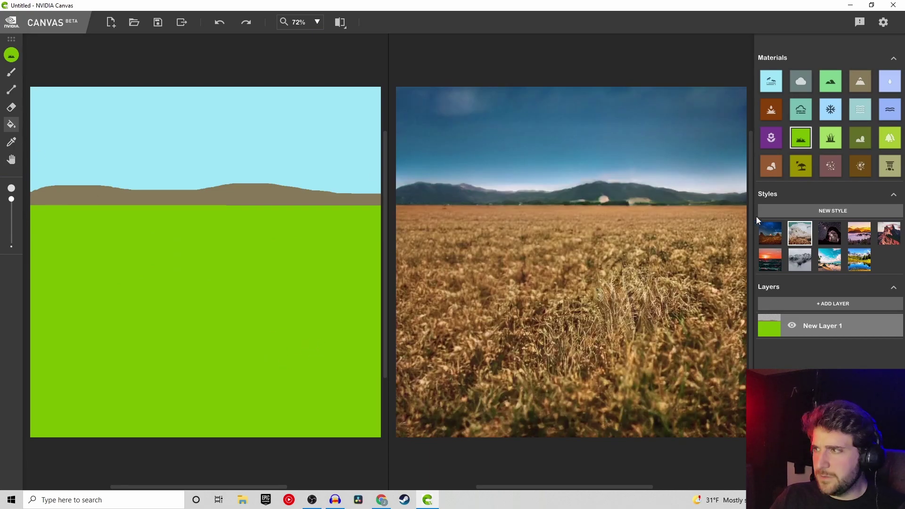
Dot single trees on the field: four near the right edge, one at the far left and one in the central foreground
left_click(890, 138)
key("b")
left_click(350, 230)
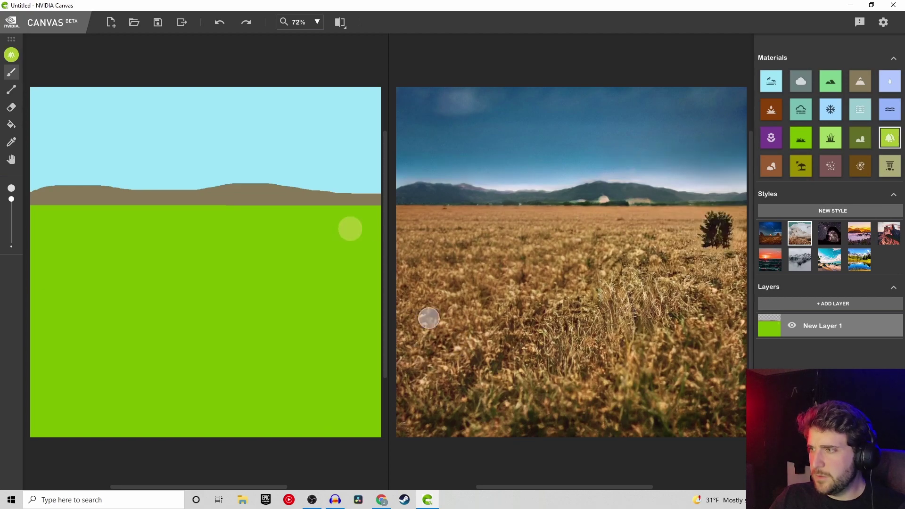
left_click(311, 233)
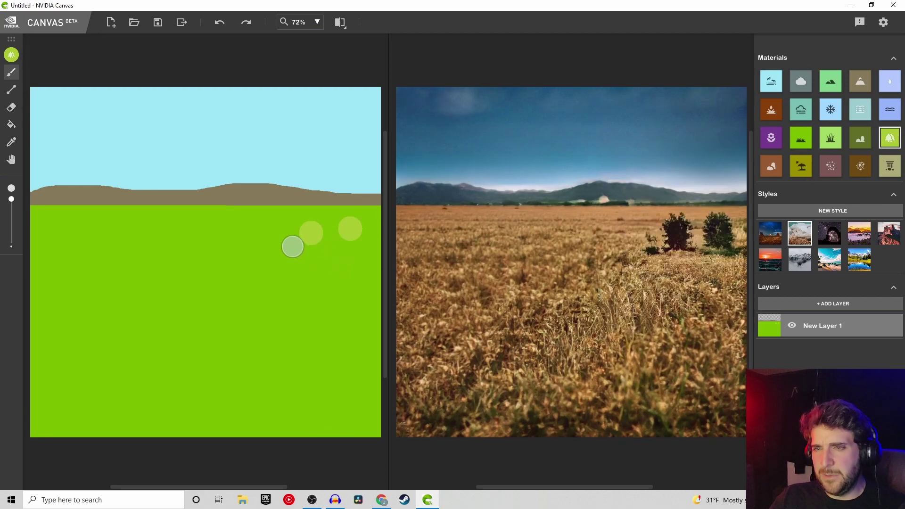
left_click(290, 237)
left_click(336, 256)
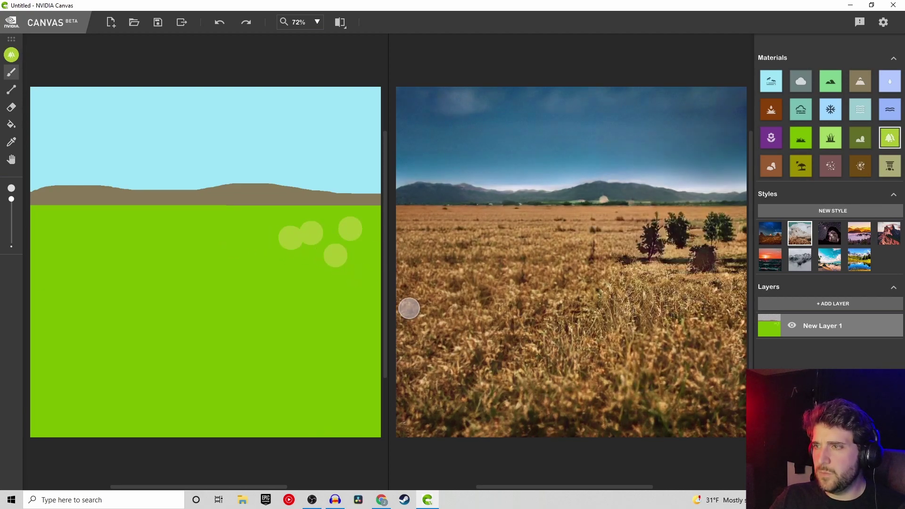
left_click(69, 222)
left_click(241, 354)
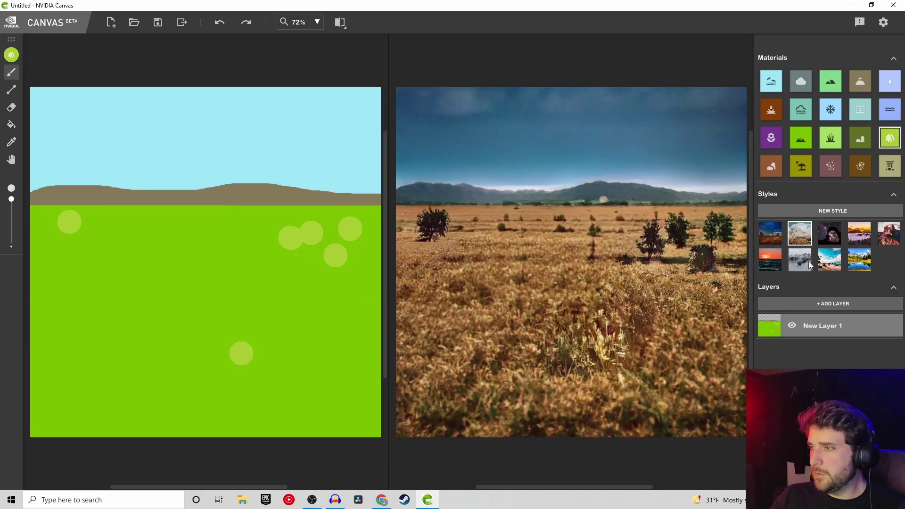
Preview the field in the grey misty and tropical beach styles, and look at the dialog for importing a custom style image
left_click(801, 262)
left_click(827, 263)
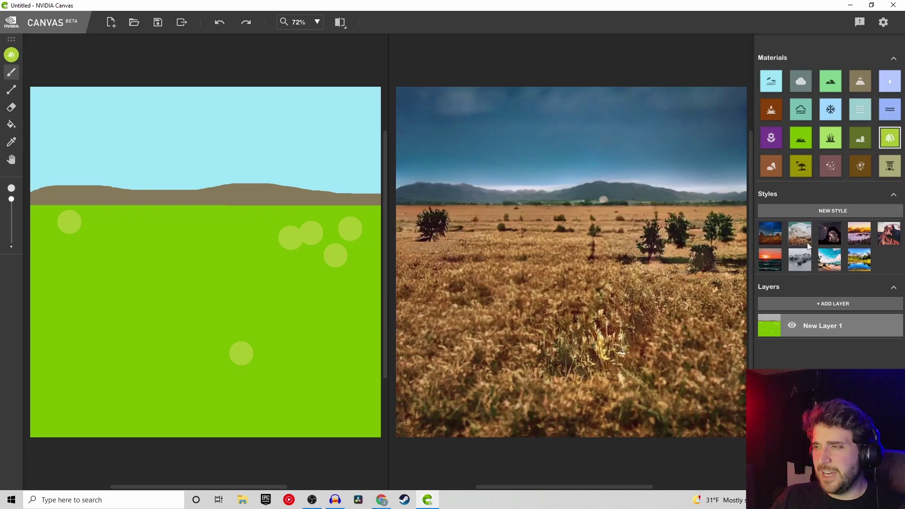
left_click(850, 210)
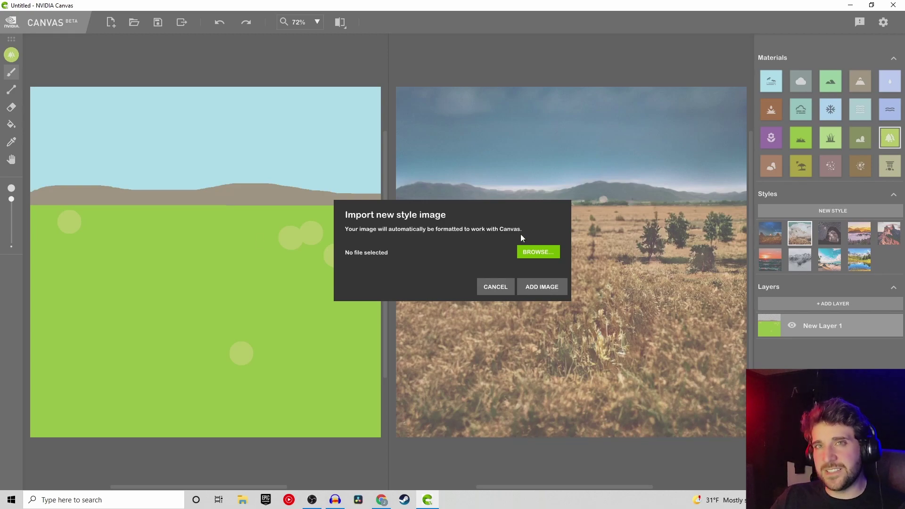
left_click(531, 290)
Preview the field in the purple sunset style and apply the dark blue desert style
left_click(862, 239)
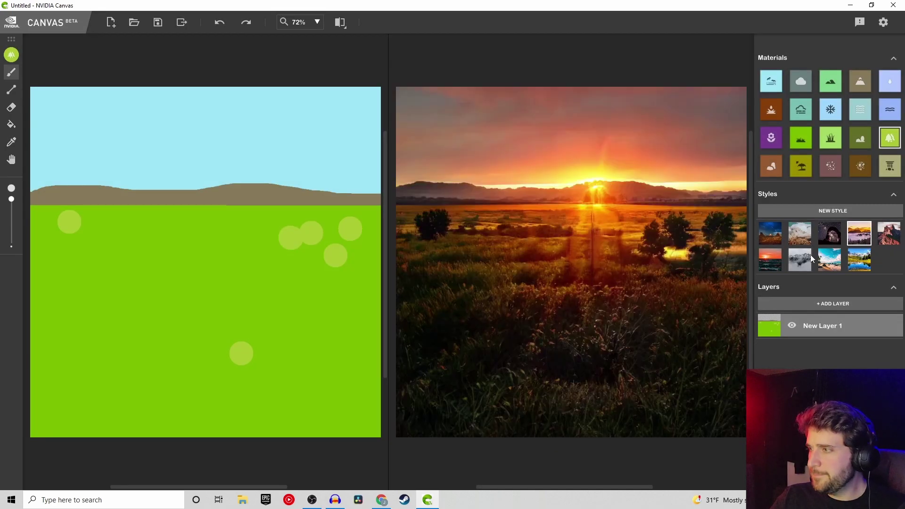
left_click(770, 233)
Try erasing the trees on the right of the field and in the central foreground, and undo the erasing
key("e")
mouse_move(265, 236)
left_mouse_down()
mouse_move(373, 257)
mouse_move(226, 248)
left_mouse_up()
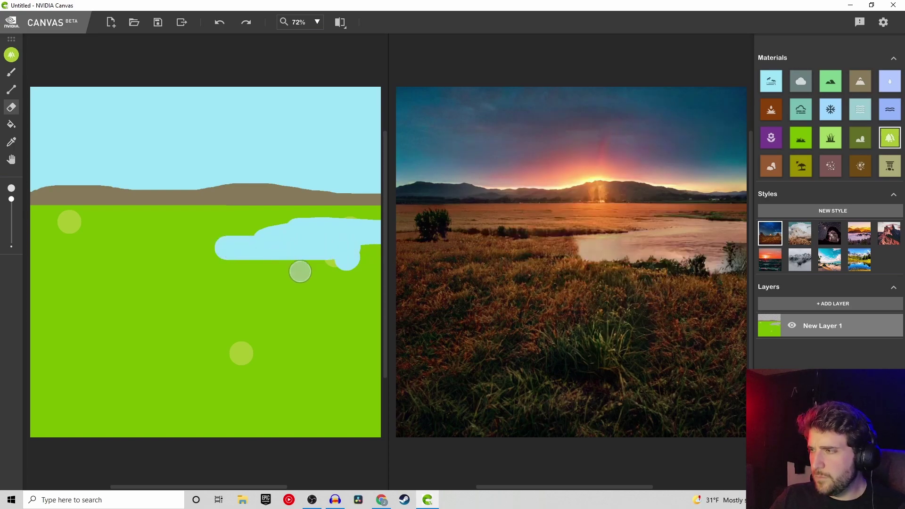
mouse_move(238, 353)
left_mouse_down()
mouse_move(233, 348)
mouse_move(247, 359)
left_mouse_up()
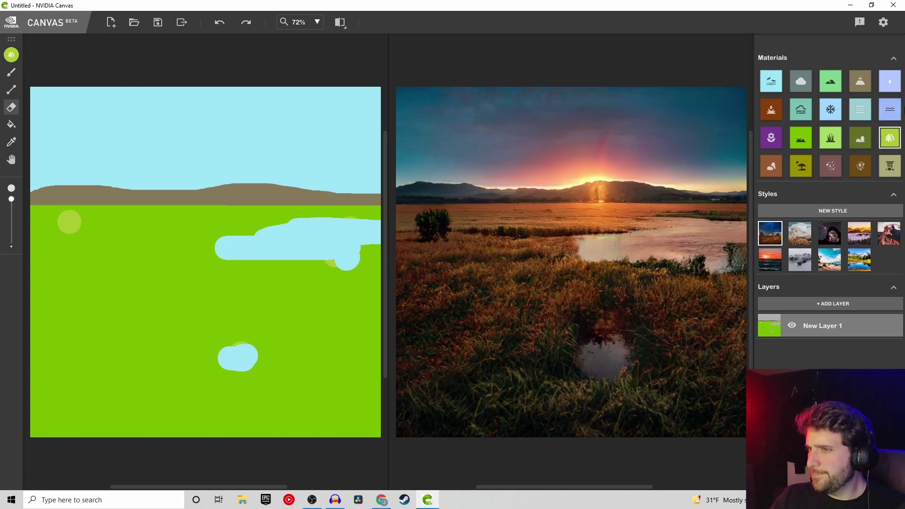
key("ctrl+z")
key("ctrl+z")
key("ctrl+z")
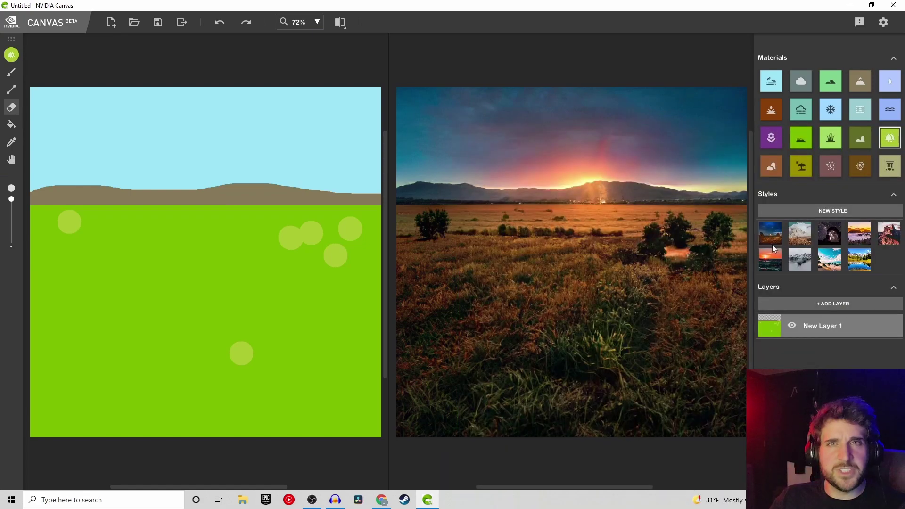
Paint a heavy bank of clouds across the upper sky, with smaller separate clouds lower down towards the right
left_click(801, 81)
mouse_move(330, 111)
left_mouse_down()
mouse_move(177, 95)
mouse_move(238, 119)
mouse_move(169, 133)
mouse_move(227, 159)
mouse_move(293, 160)
left_mouse_up()
left_click_drag(350, 152, 354, 128)
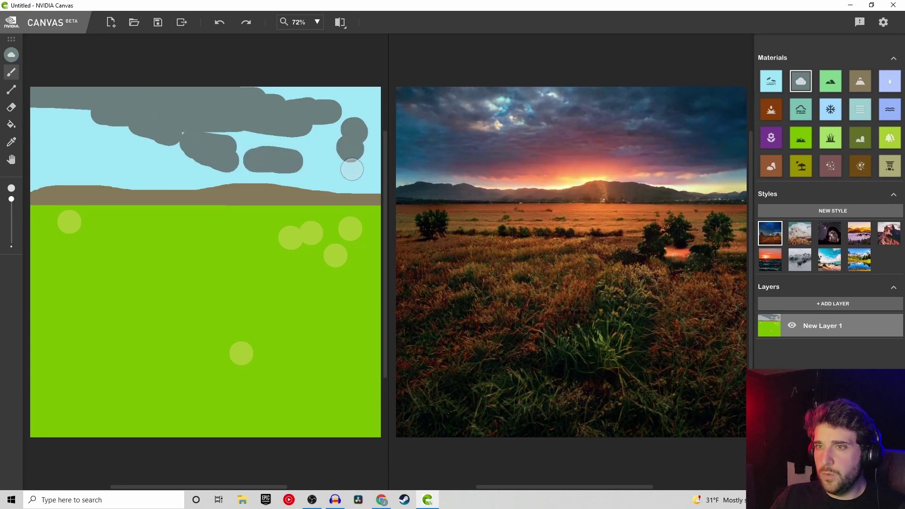
left_click(323, 181)
left_click(363, 182)
Try painting a wide low cloud over the middle of the ridge, and undo it
left_click_drag(141, 179, 220, 183)
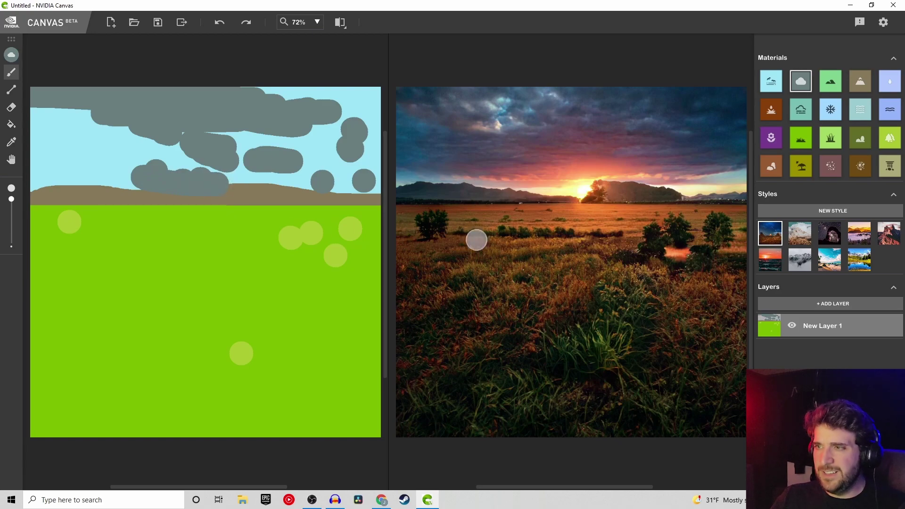
key("ctrl+z")
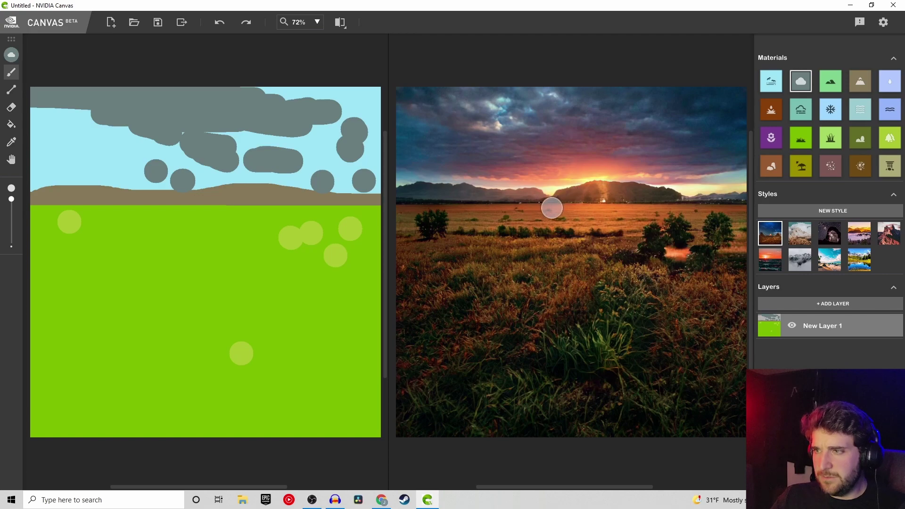
key("ctrl+z")
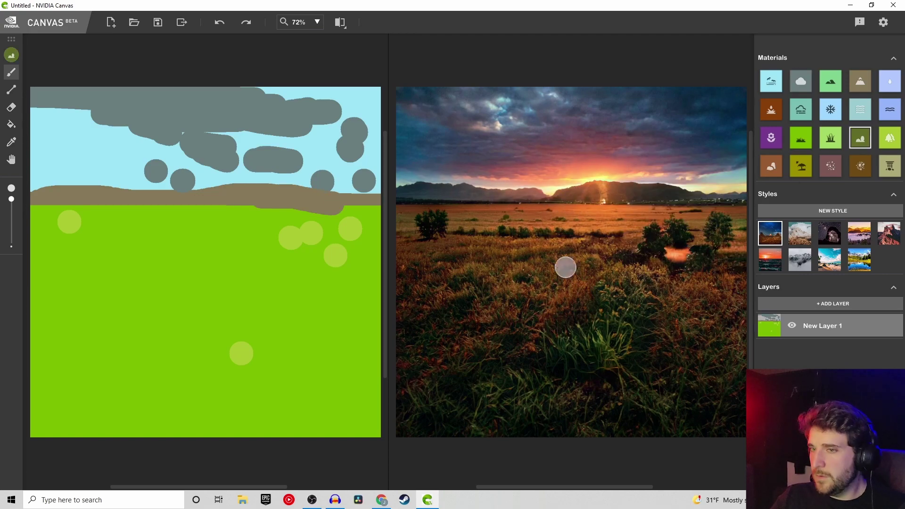
Paint bushes over and below the cluster of trees on the right of the field
left_click_drag(325, 270, 314, 250)
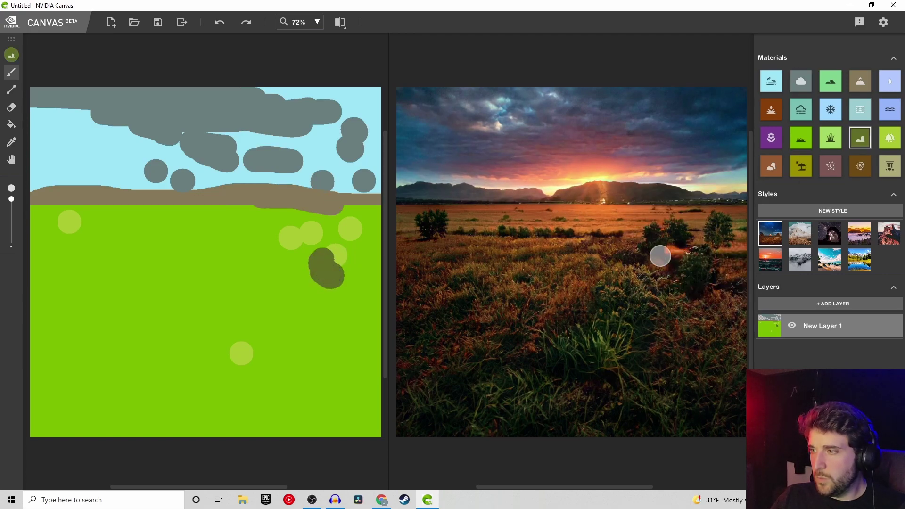
left_click_drag(659, 255, 693, 243)
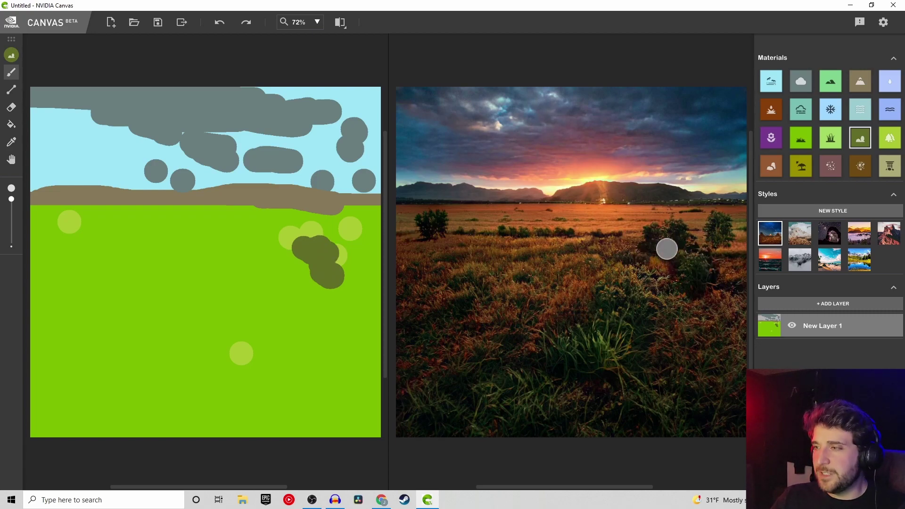
Paint bushes across the right of the field, in two bands on the left, and as a lone bush near the centre
mouse_move(655, 250)
left_mouse_down()
mouse_move(578, 278)
mouse_move(712, 230)
mouse_move(705, 221)
mouse_move(728, 235)
mouse_move(730, 283)
left_mouse_up()
mouse_move(485, 264)
left_mouse_down()
mouse_move(437, 287)
mouse_move(424, 269)
mouse_move(473, 281)
left_mouse_up()
left_click_drag(410, 232, 513, 239)
left_click(606, 221)
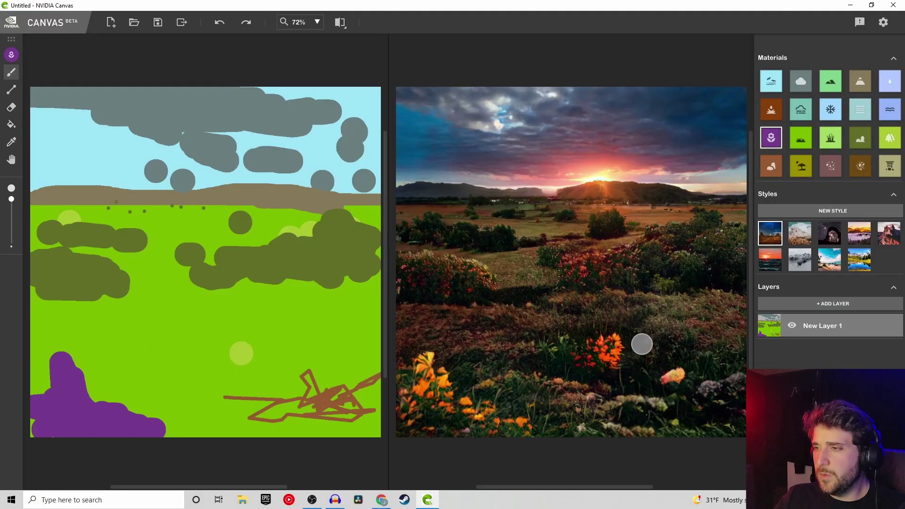
Paint flowers in a band across the right foreground, a small patch left of it, and a strip along the lower-right edge
left_click_drag(274, 348, 298, 336)
mouse_move(706, 344)
left_mouse_down()
mouse_move(718, 347)
mouse_move(641, 343)
left_mouse_up()
left_click(625, 359)
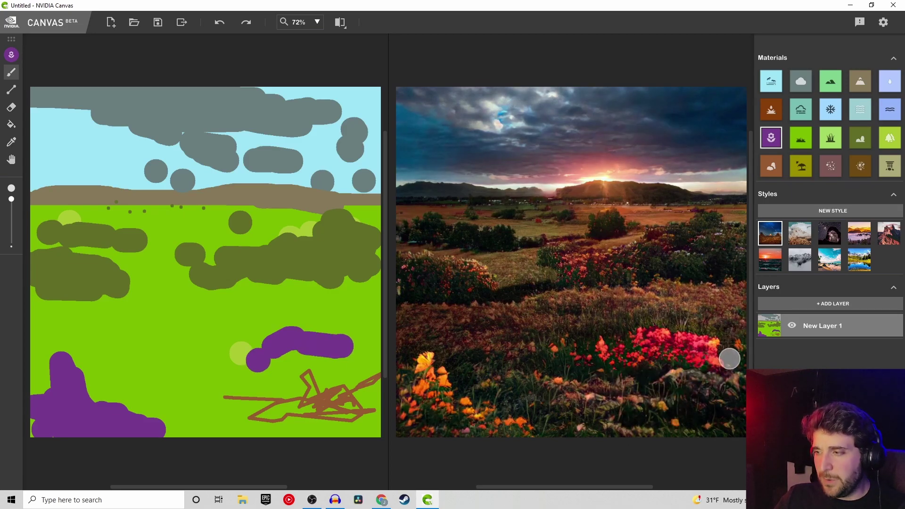
left_click(730, 357)
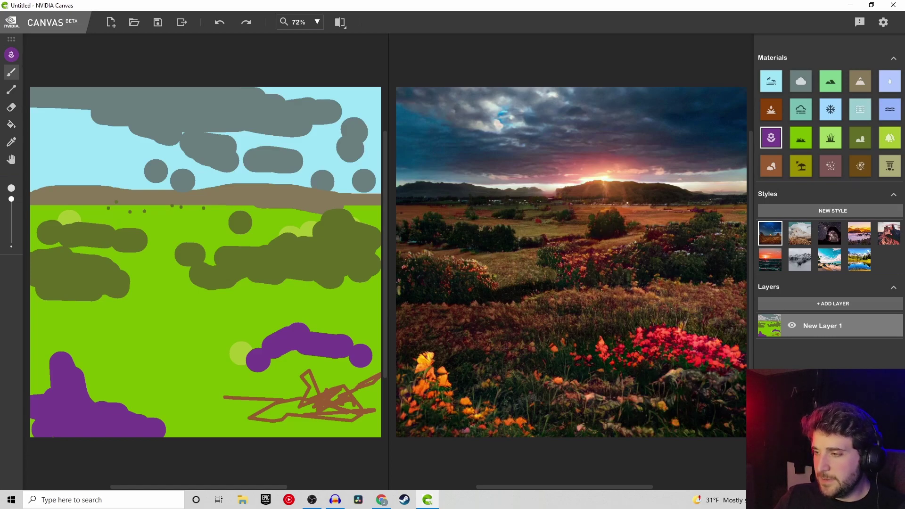
left_click(737, 339)
left_click_drag(560, 379, 569, 369)
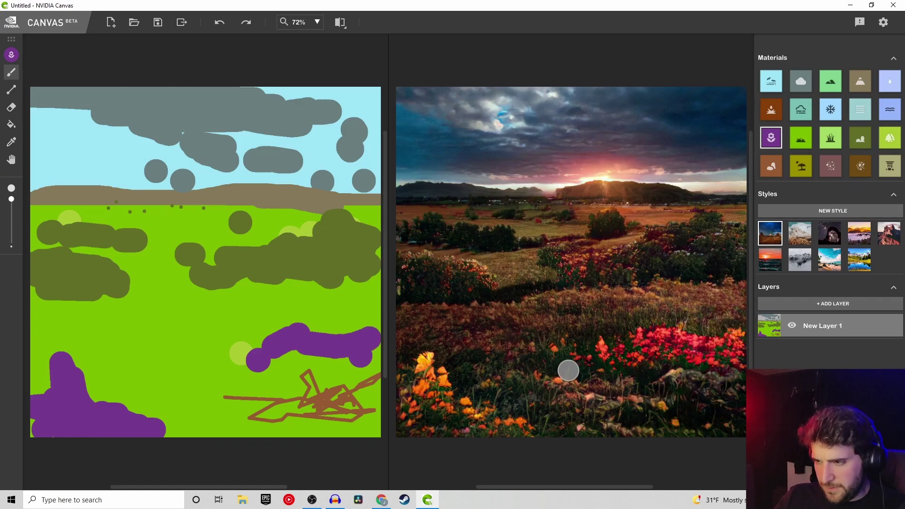
left_click_drag(747, 430, 674, 430)
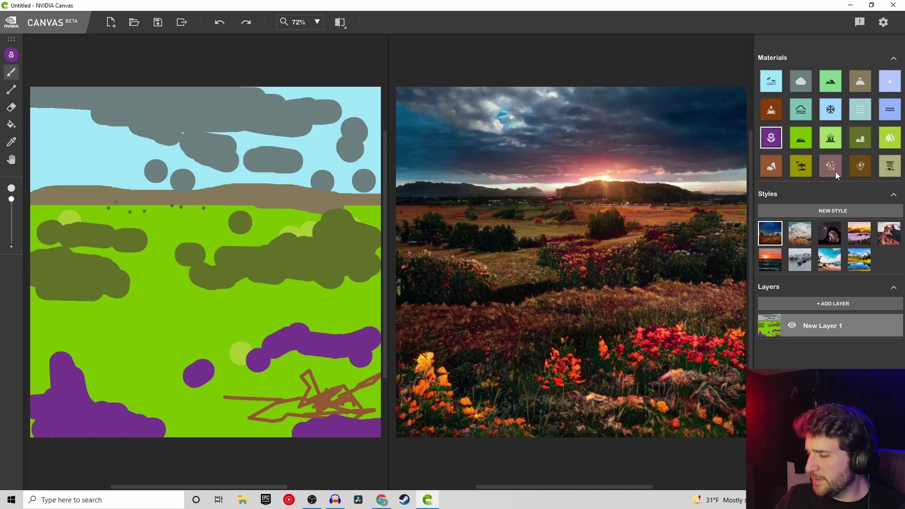
Paint a large rock in the right foreground, just below the band of flowers
left_click(771, 166)
mouse_move(627, 382)
left_mouse_down()
mouse_move(661, 388)
mouse_move(721, 360)
mouse_move(713, 375)
left_mouse_up()
left_click(612, 386)
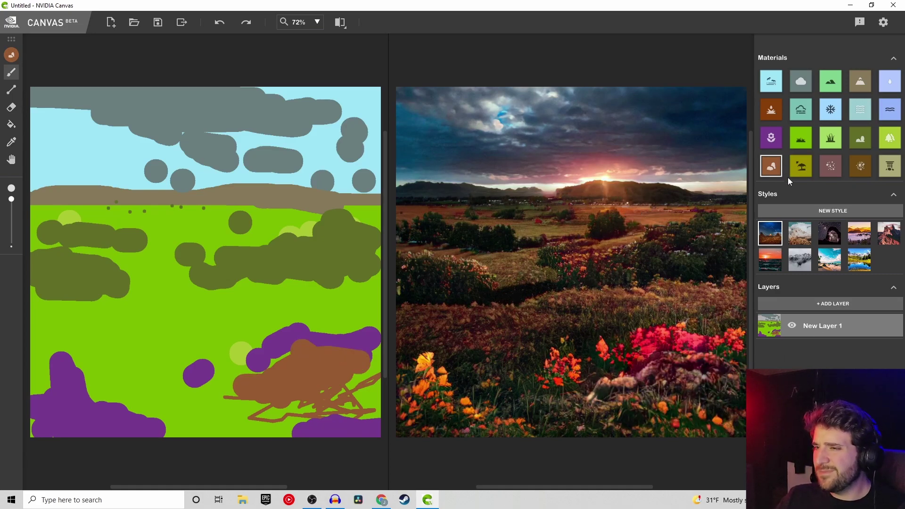
Try several other styles on the landscape, including the bright blue-sky beach style, and return to the dark sunset style
left_click(772, 263)
left_click(793, 241)
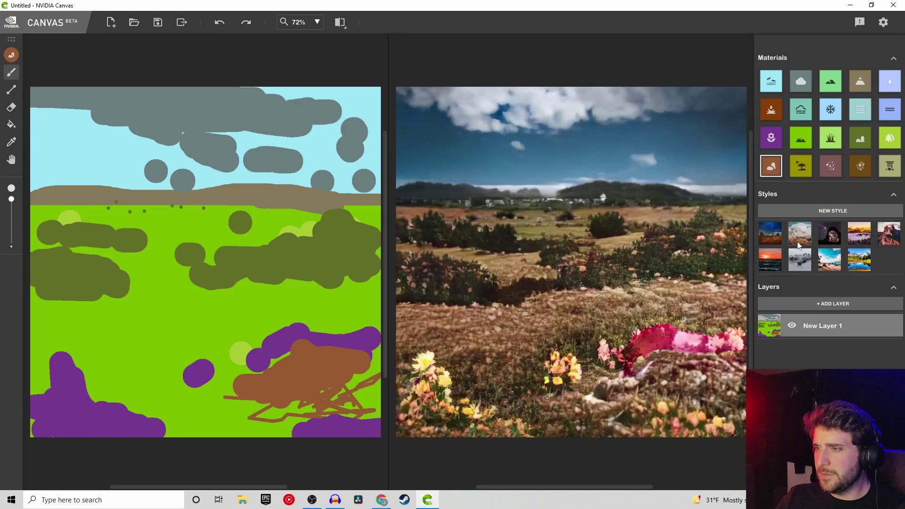
left_click(825, 259)
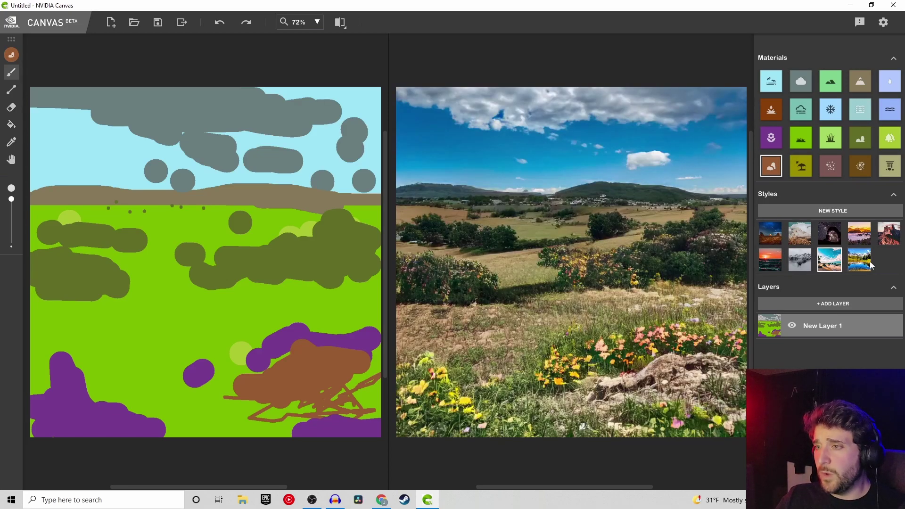
left_click(771, 233)
Try painting a huge looping rock arch across the sky and field, and undo it
mouse_move(176, 199)
left_mouse_down()
mouse_move(261, 124)
mouse_move(337, 122)
mouse_move(329, 163)
mouse_move(240, 170)
mouse_move(236, 162)
mouse_move(121, 160)
mouse_move(216, 262)
mouse_move(378, 257)
left_mouse_up()
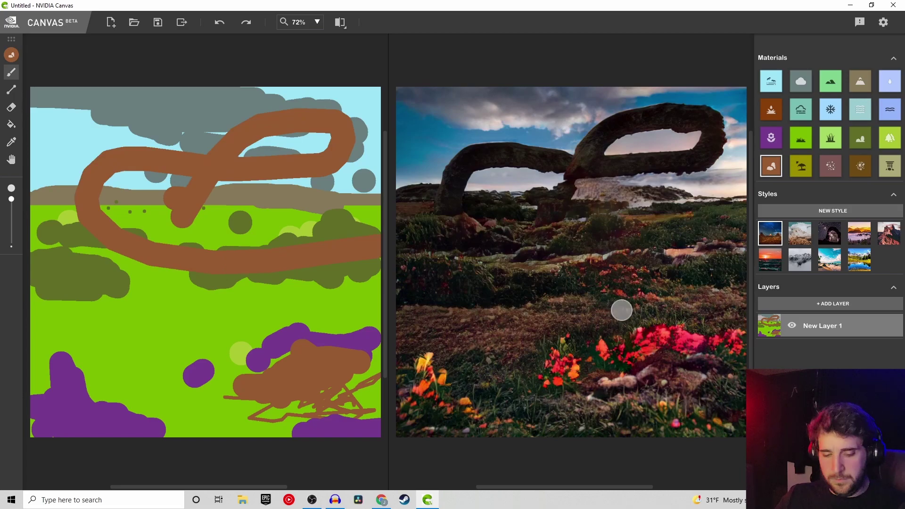
key("ctrl+z")
key("ctrl+z")
key("ctrl+z")
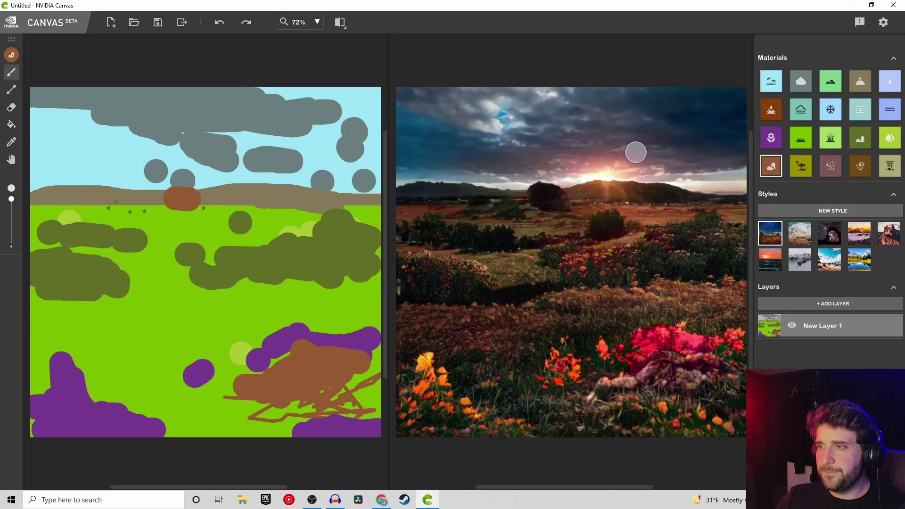
Place a single round rock on the ridge left of the sun, then try a vertical rock stroke near the left edge and undo it
left_click(553, 199)
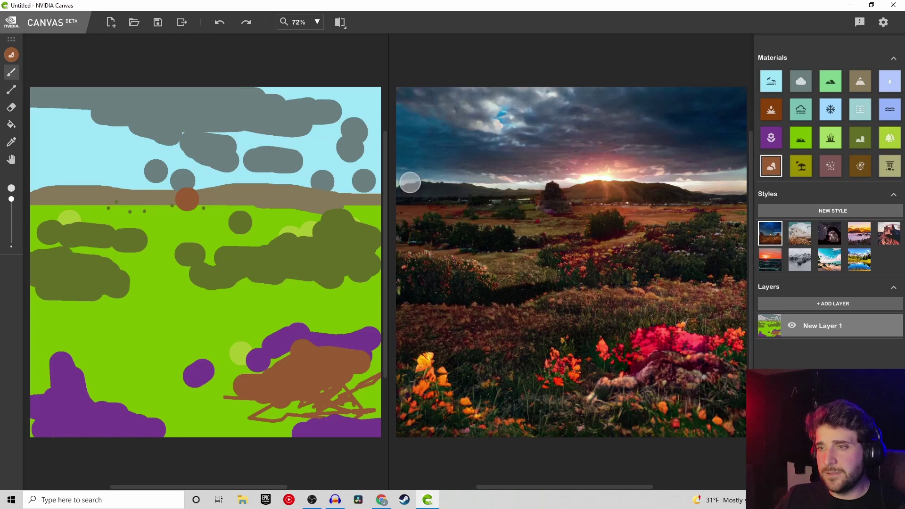
left_click_drag(410, 148, 410, 219)
key("ctrl+z")
scroll(495, 210, "down", 1)
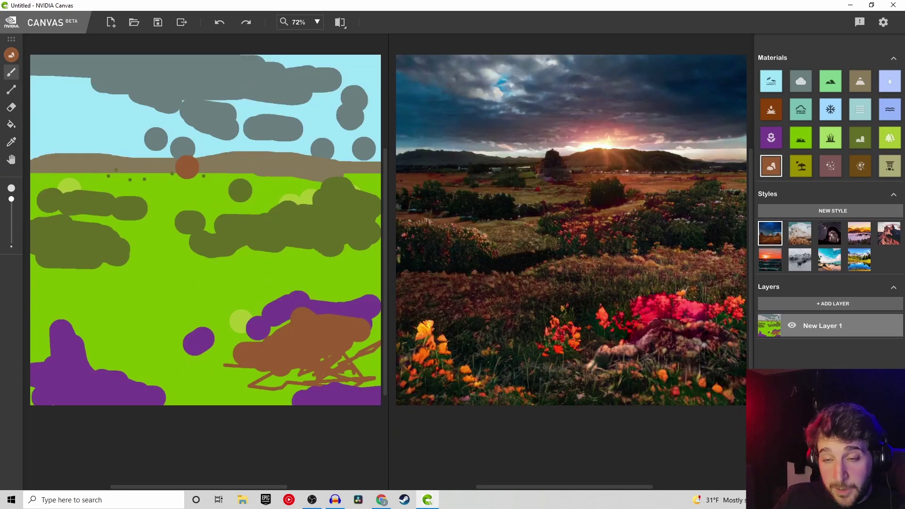